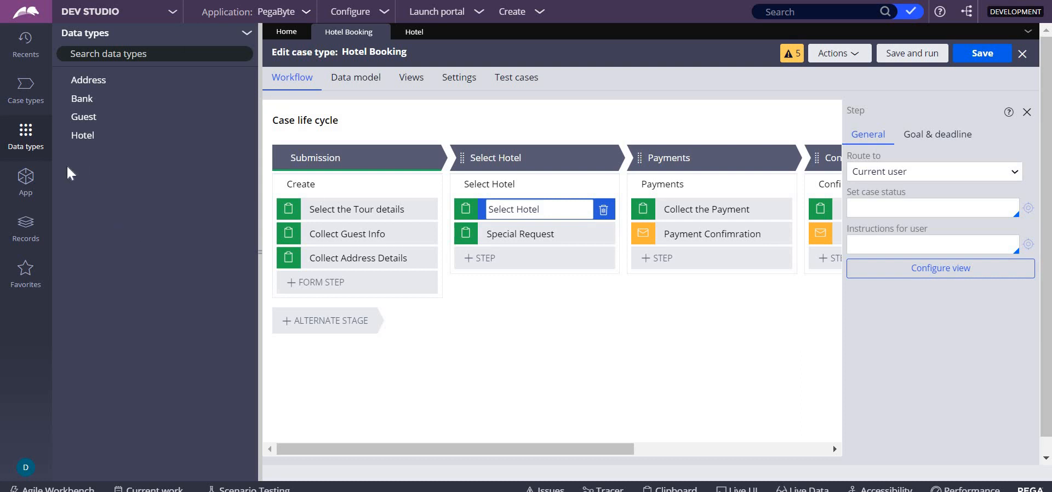
# Open the HotelDetails property in the HotelBooking class's data model and expand its child properties
pyautogui.click(35, 180)
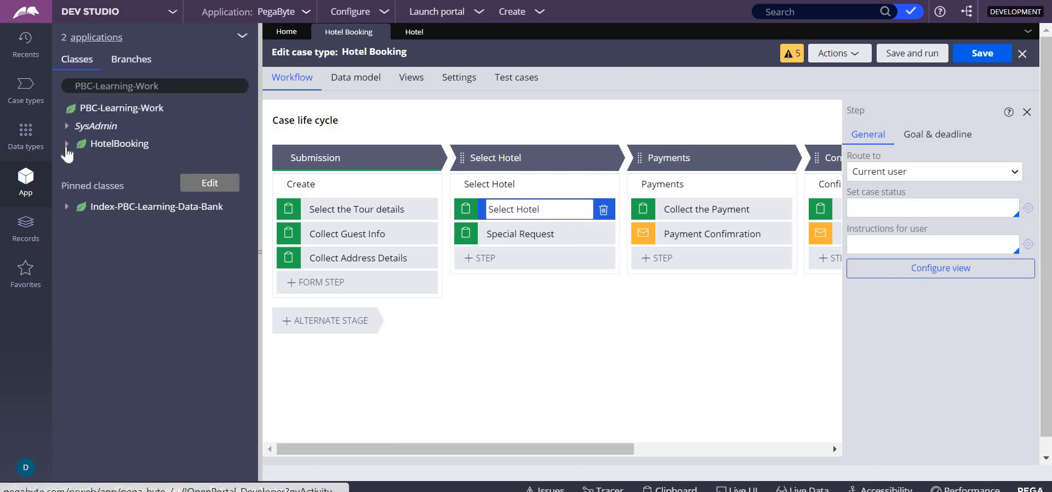
pyautogui.click(66, 146)
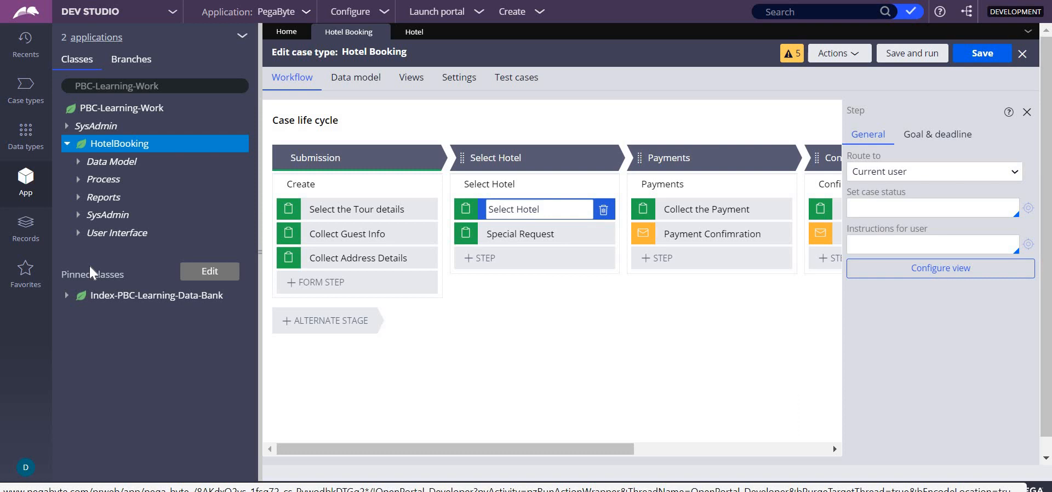
pyautogui.click(78, 162)
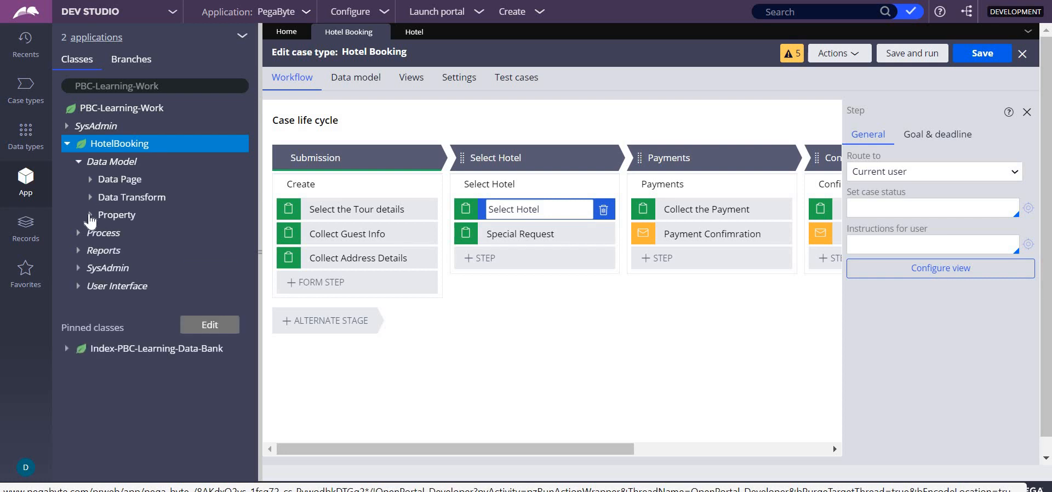
pyautogui.click(90, 215)
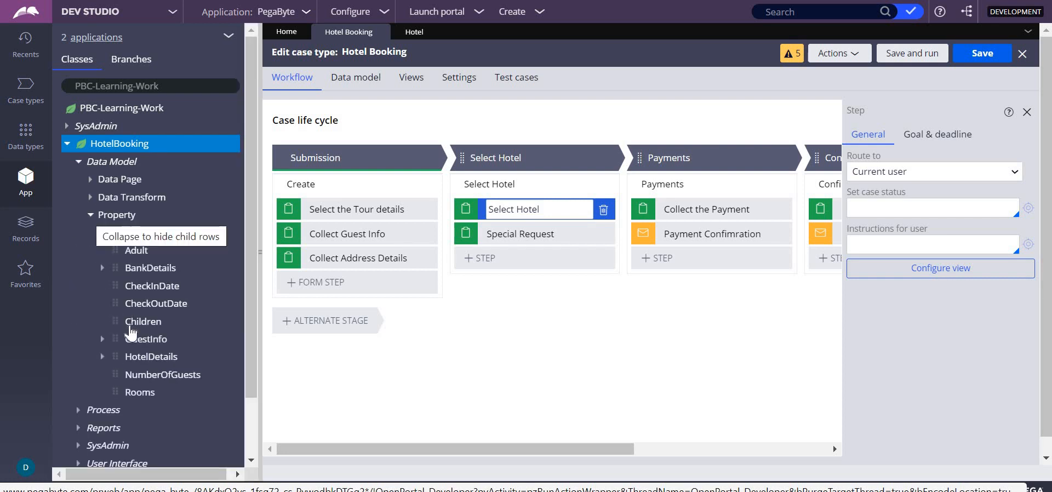
pyautogui.click(149, 359)
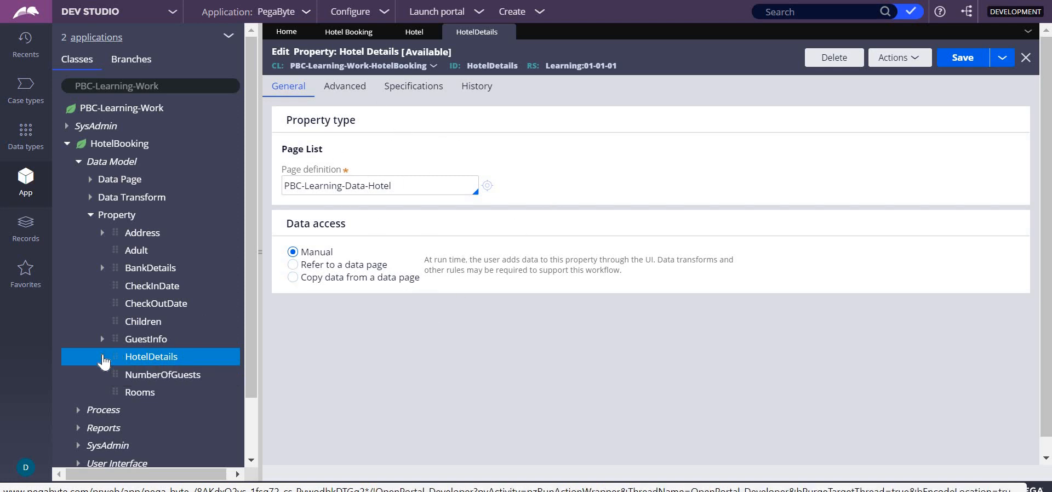
pyautogui.click(102, 357)
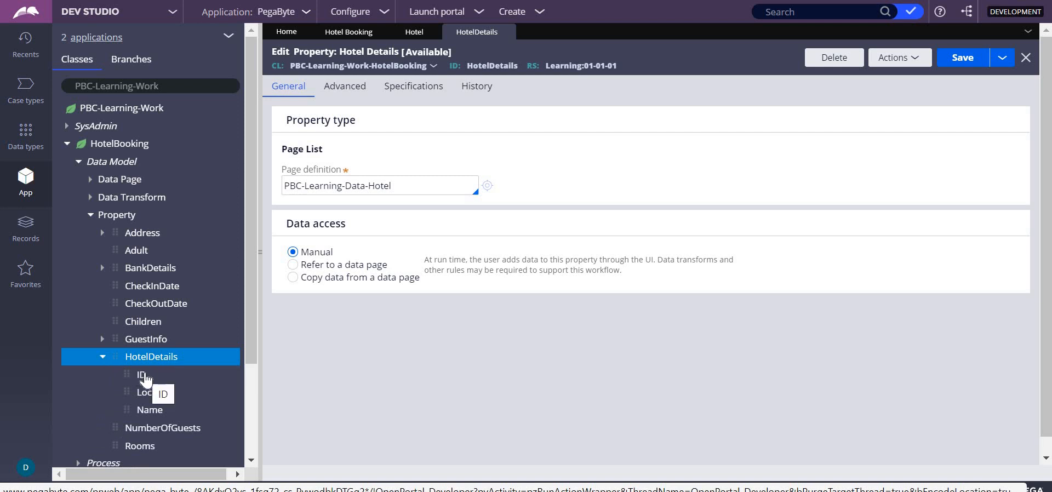
# Step through optimizing the HotelDetails ID property for reporting with ruleset Learning 01-01-01 up to the eligible classes, then close the wizard
pyautogui.rightClick(144, 377)
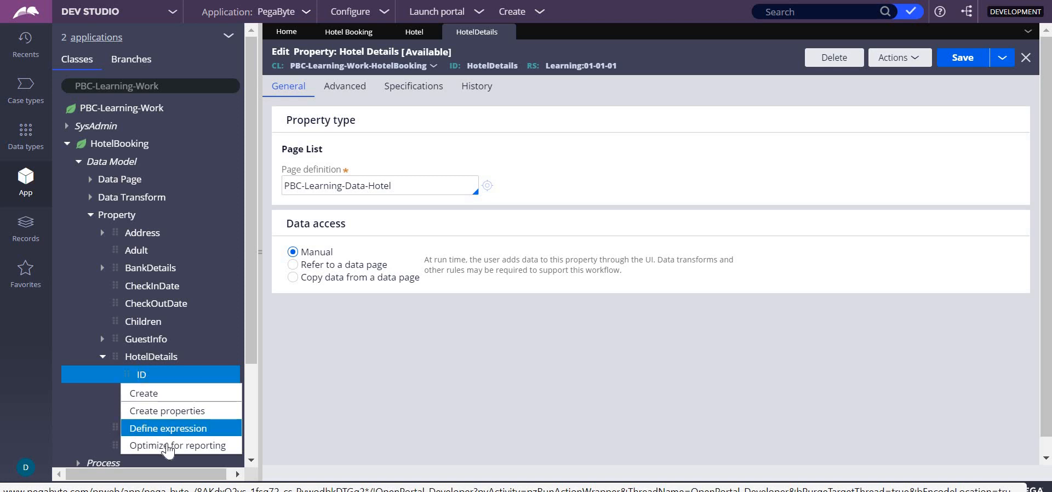
pyautogui.click(169, 446)
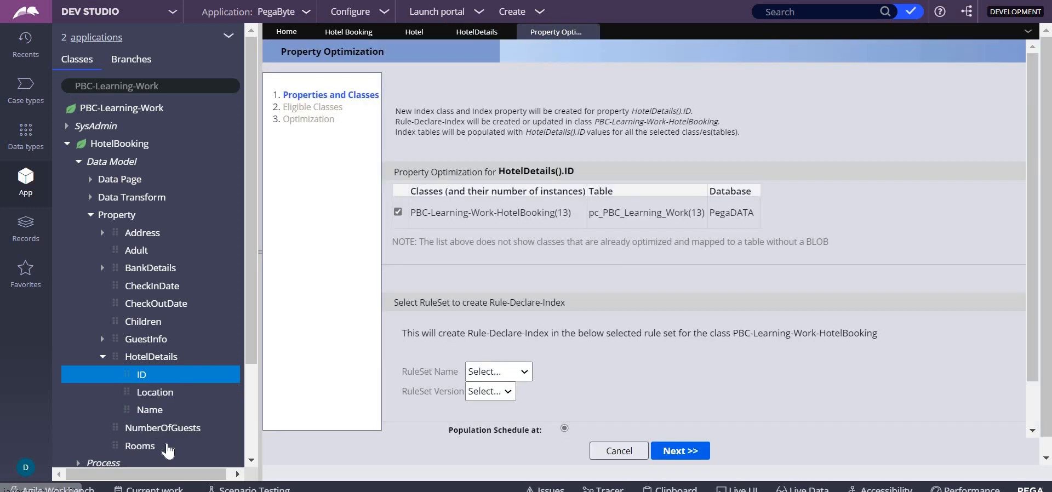
pyautogui.click(498, 371)
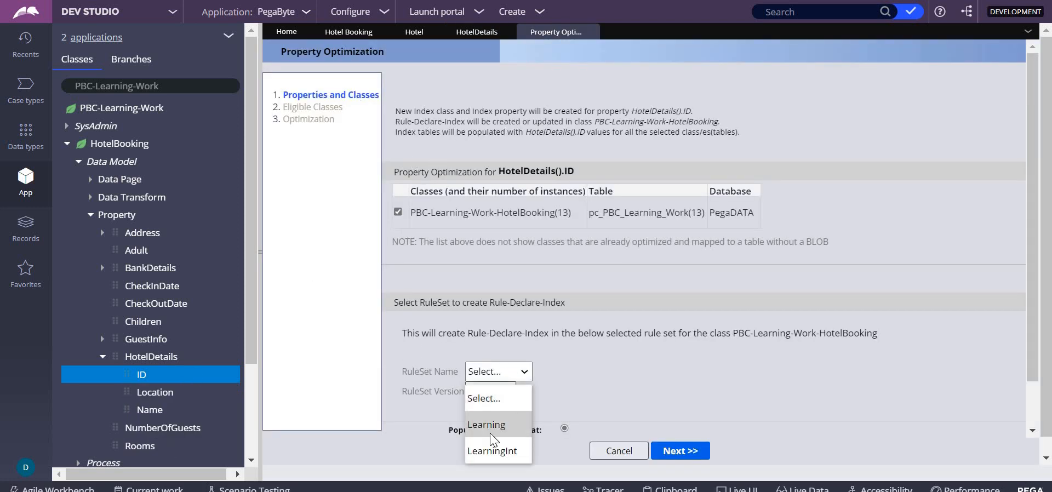
pyautogui.click(491, 424)
pyautogui.click(492, 391)
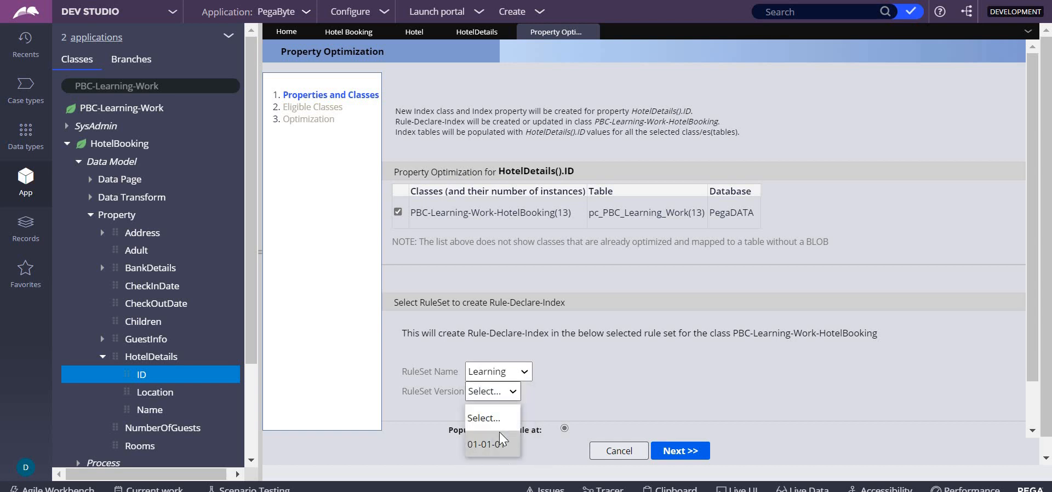
pyautogui.click(492, 444)
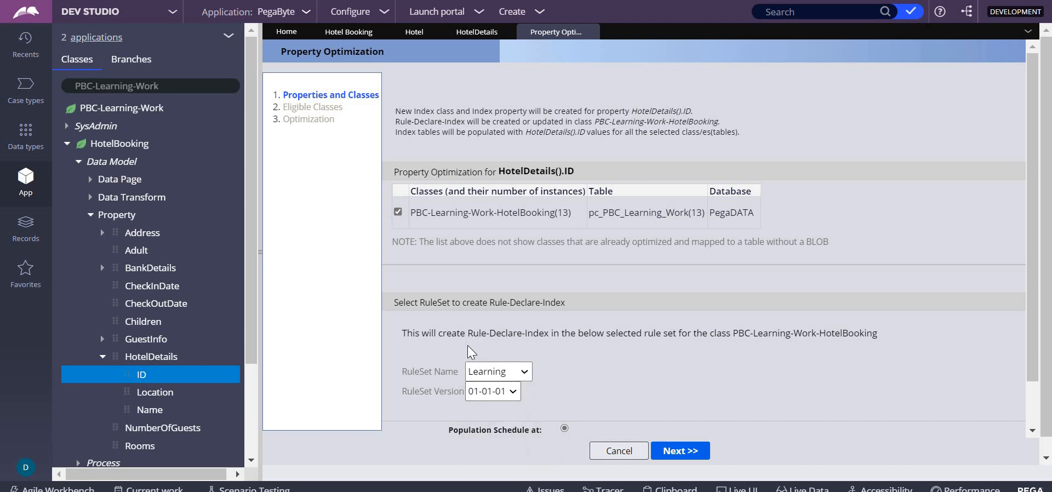
pyautogui.rightClick(488, 336)
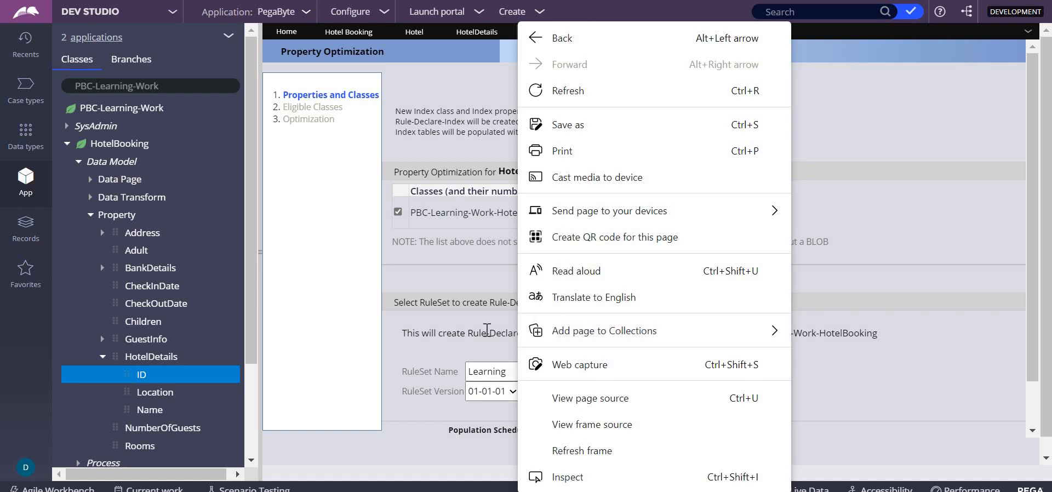
pyautogui.click(488, 334)
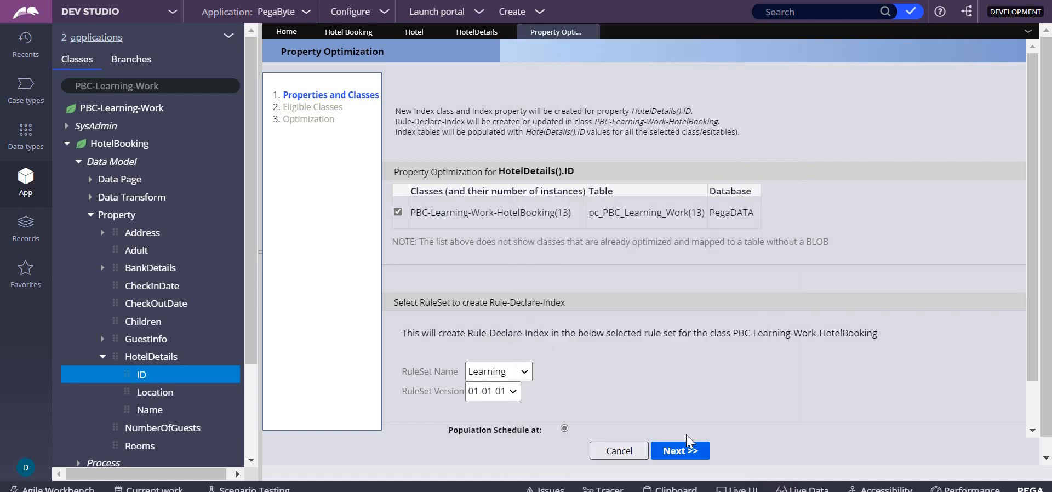
pyautogui.click(685, 449)
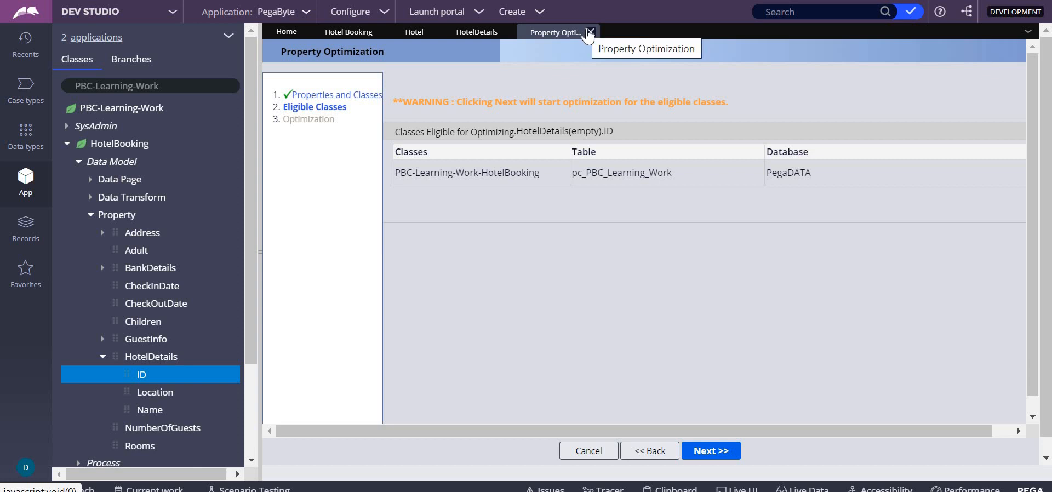
pyautogui.click(590, 32)
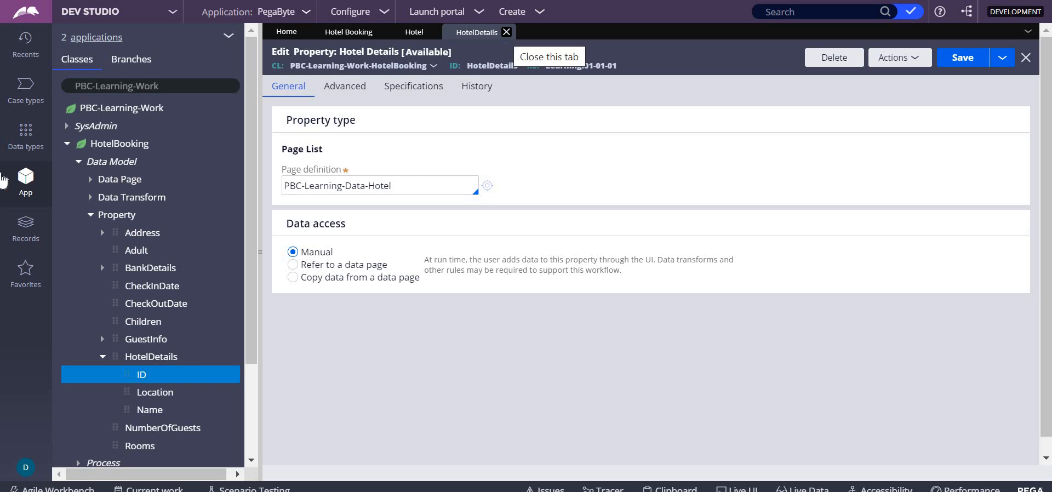
# Create a new SysAdmin class record labelled Index-Hotel in the Learning ruleset and open it
pyautogui.click(18, 234)
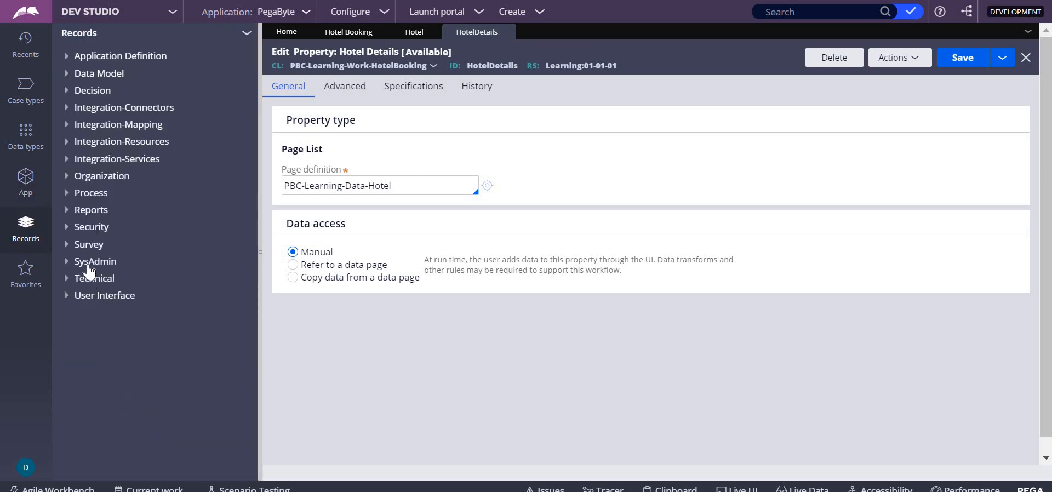
pyautogui.rightClick(89, 265)
pyautogui.moveTo(96, 278)
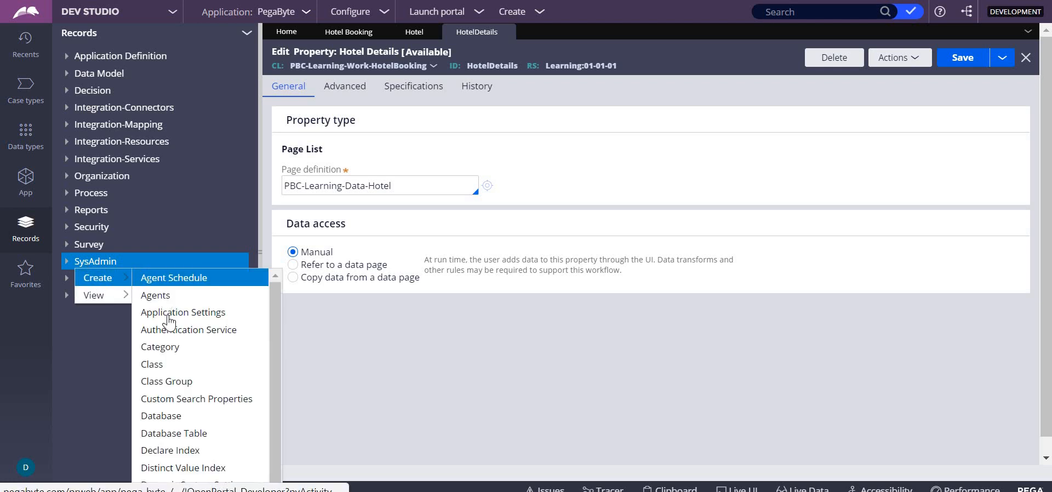
pyautogui.click(171, 368)
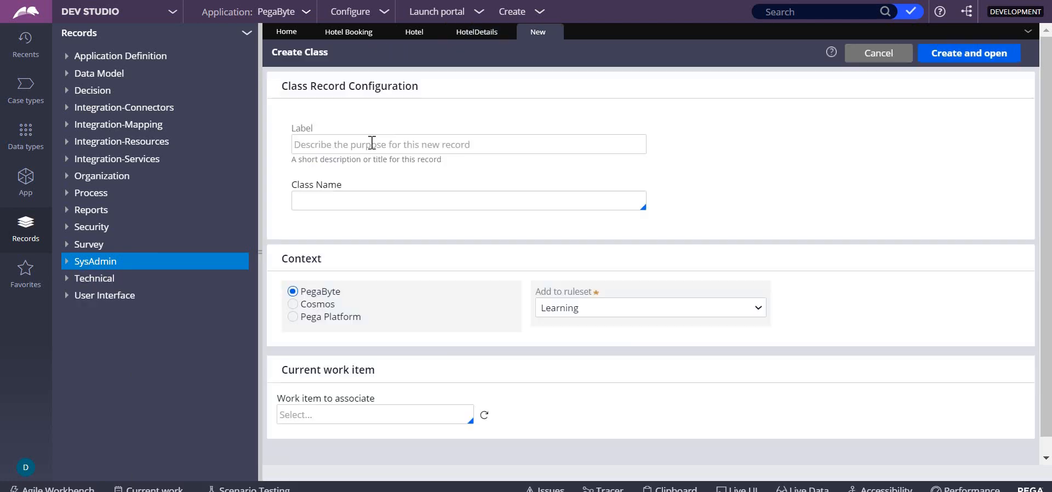
pyautogui.write('In')
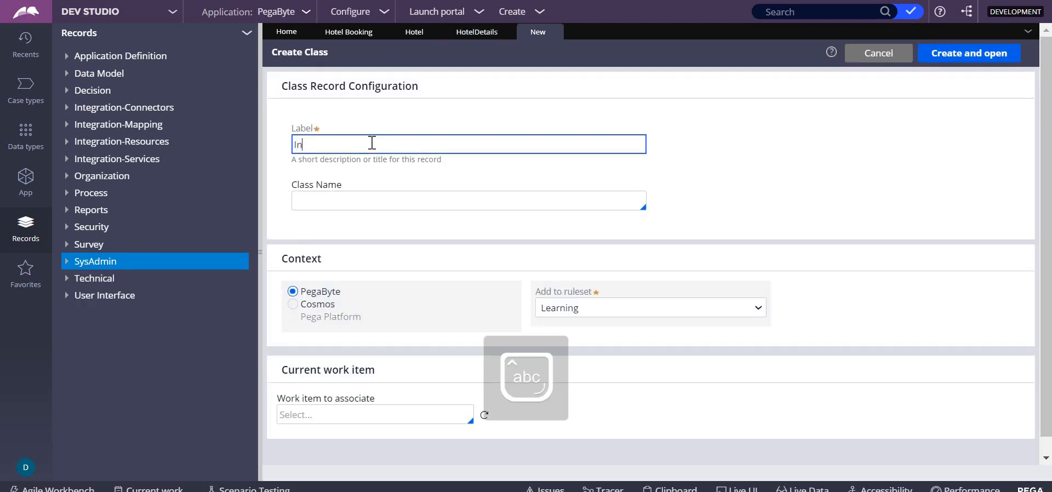
pyautogui.write('dex-Hoe')
pyautogui.write('tel')
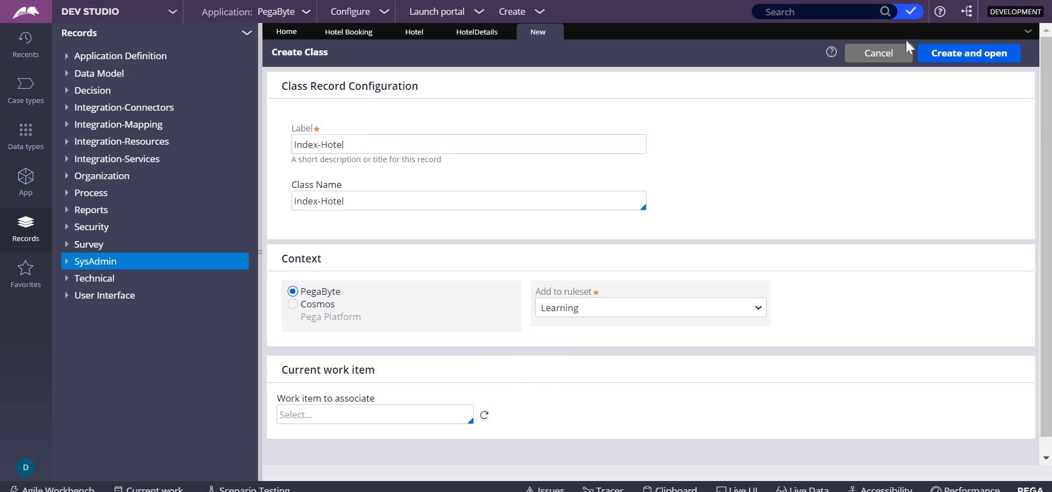
pyautogui.click(940, 60)
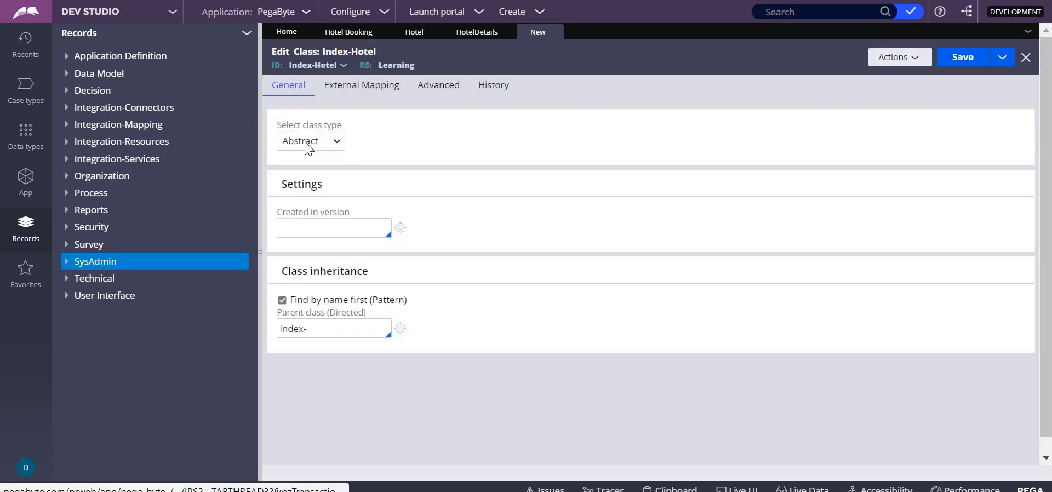
# Make the Index-Hotel class Concrete, created in version 01-01-01, and set it to not belong to a class group
pyautogui.click(307, 144)
pyautogui.click(305, 192)
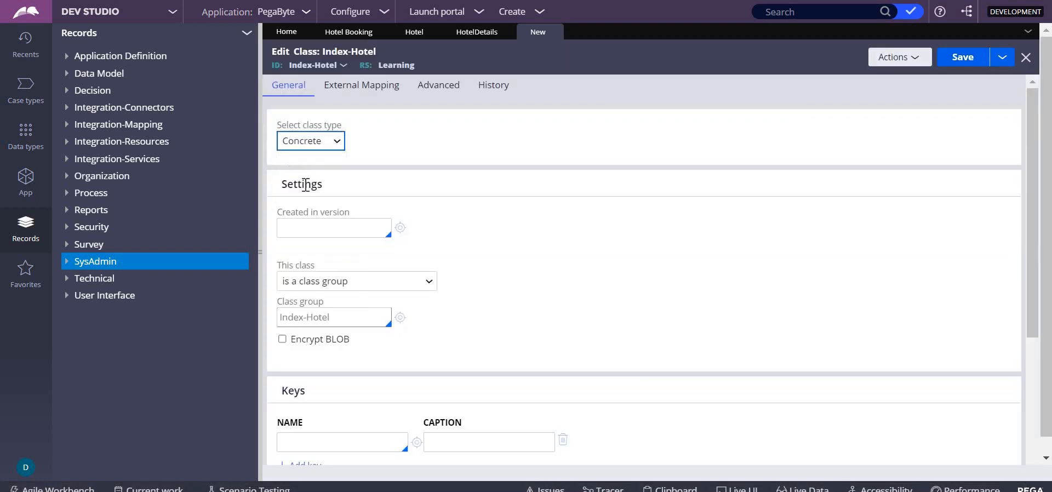
pyautogui.click(316, 231)
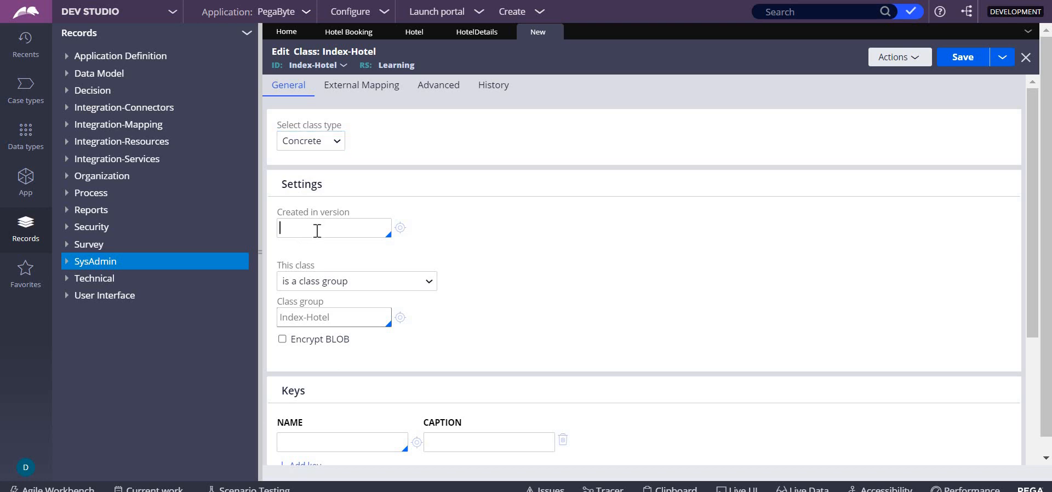
pyautogui.press('Down')
pyautogui.press('Return')
pyautogui.click(430, 281)
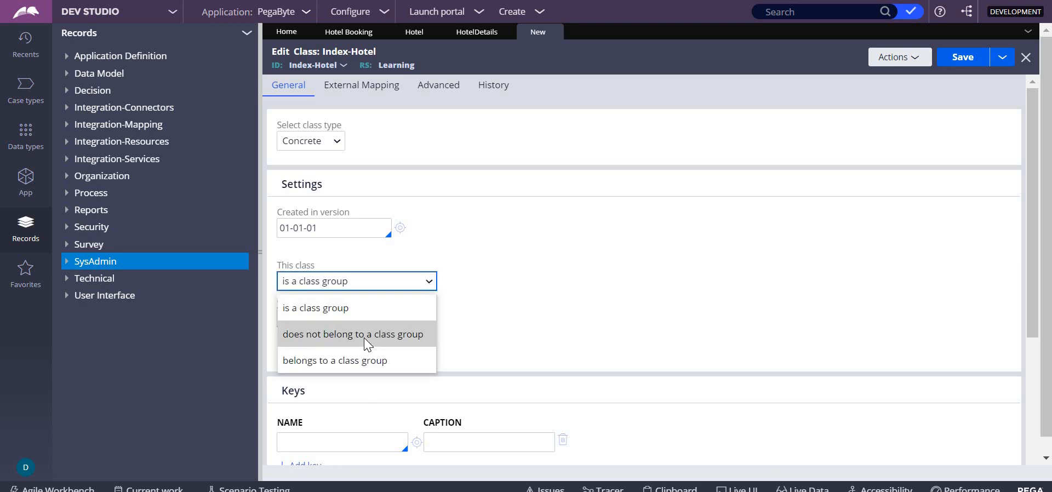
pyautogui.click(364, 337)
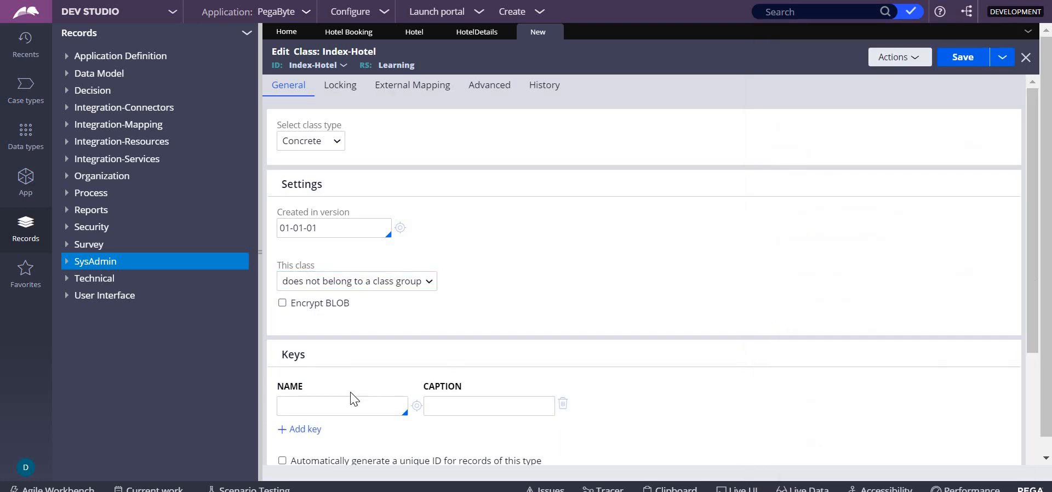
# Set .pxInsIndexedKey as the first key of the Index-Hotel class
pyautogui.press('Down')
pyautogui.press('Down')
pyautogui.press('Down')
pyautogui.press('Down')
pyautogui.press('Down')
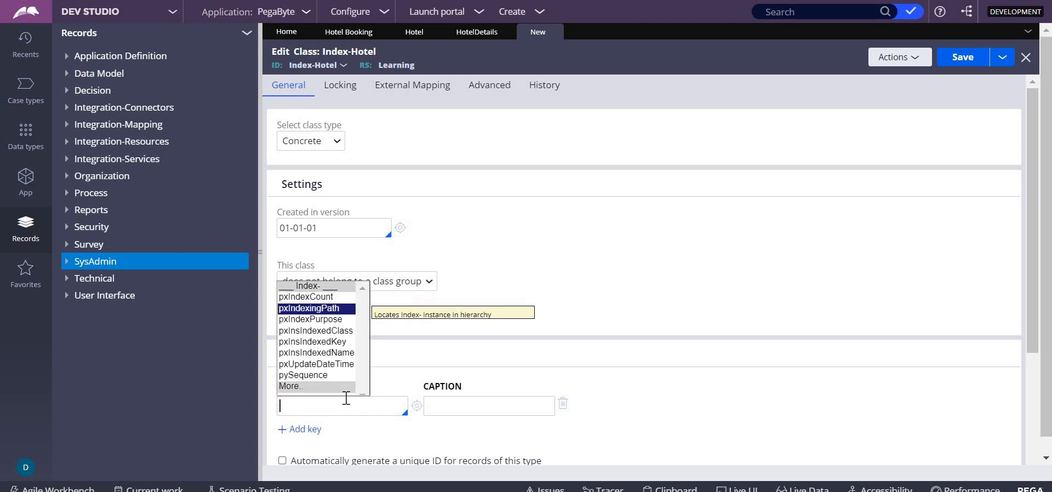
pyautogui.press('Return')
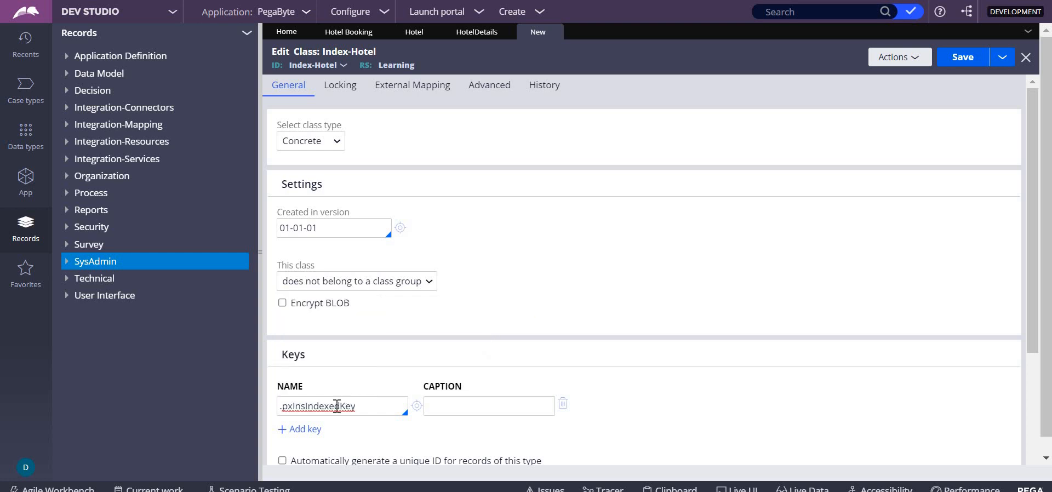
# Add .pxIndexCount as the second key of the class
pyautogui.click(311, 429)
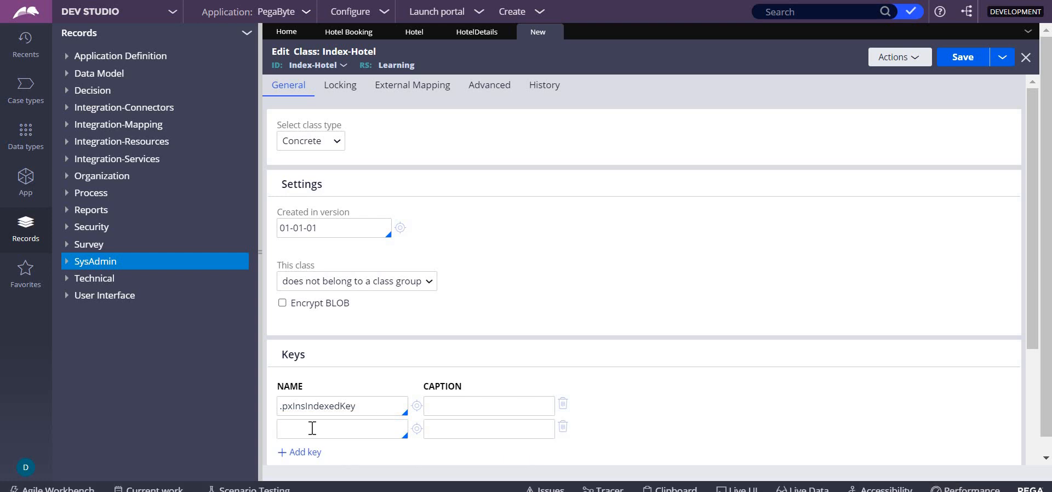
pyautogui.write('.')
pyautogui.press('Down')
pyautogui.press('Return')
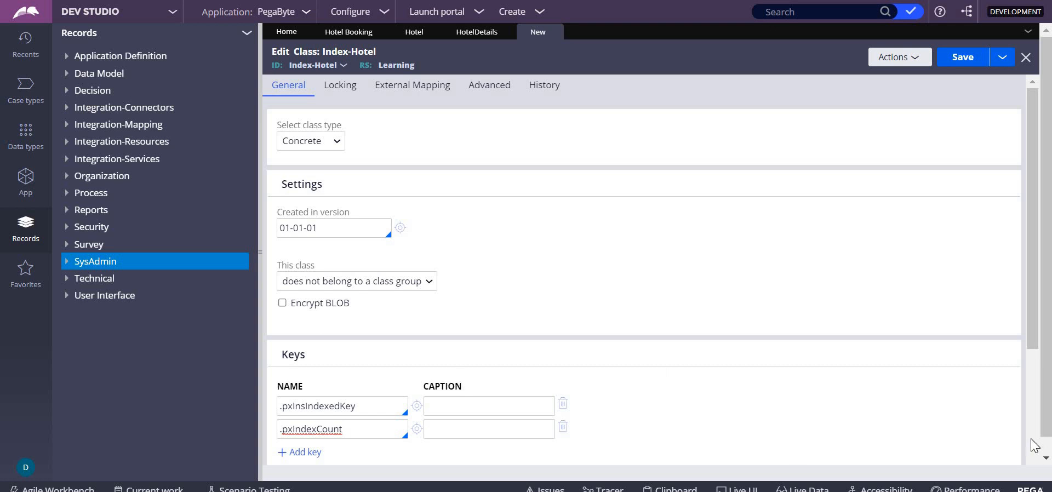
# Add .pxIndexPurpose as the third key and try to save the Index-Hotel class
pyautogui.scroll(-3, 1029, 445)
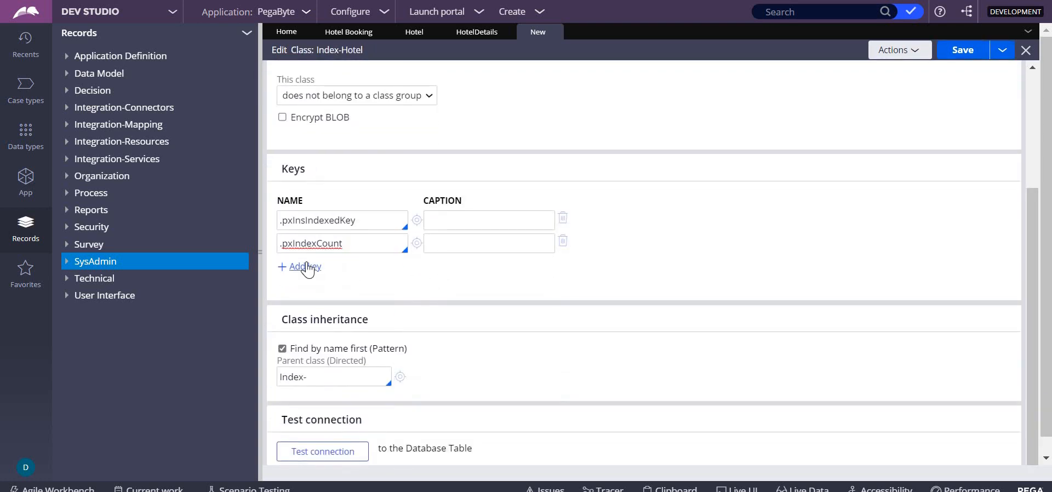
pyautogui.click(308, 265)
pyautogui.write('.')
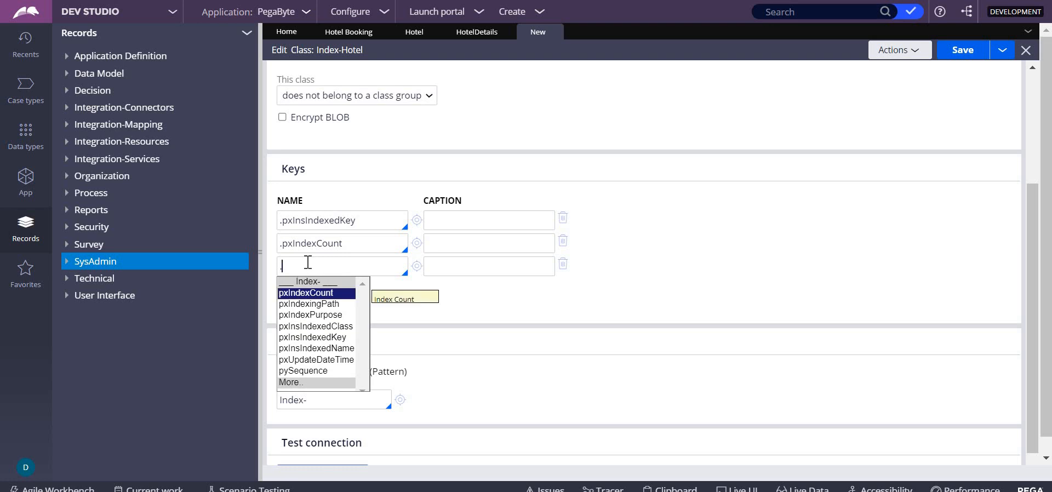
pyautogui.press('Down')
pyautogui.press('Down')
pyautogui.press('Return')
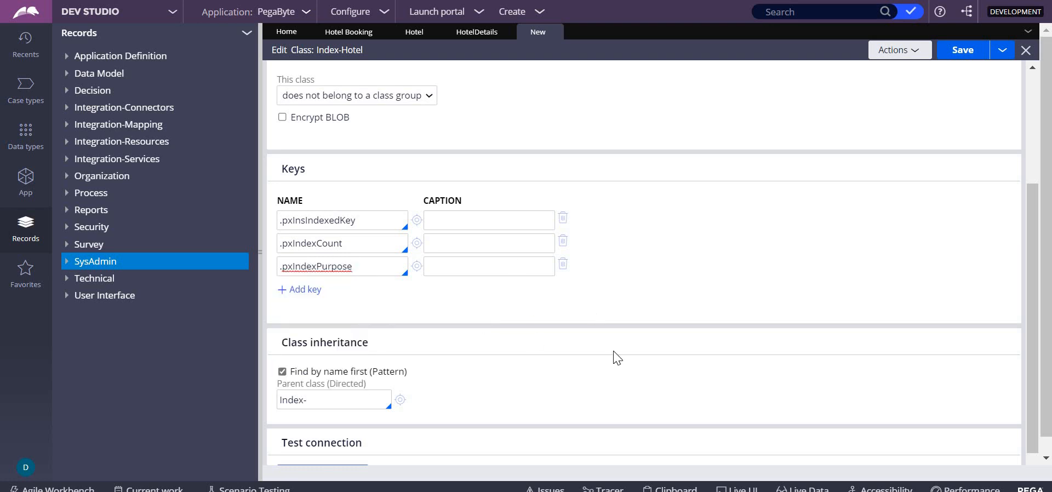
pyautogui.click(1034, 76)
pyautogui.click(967, 57)
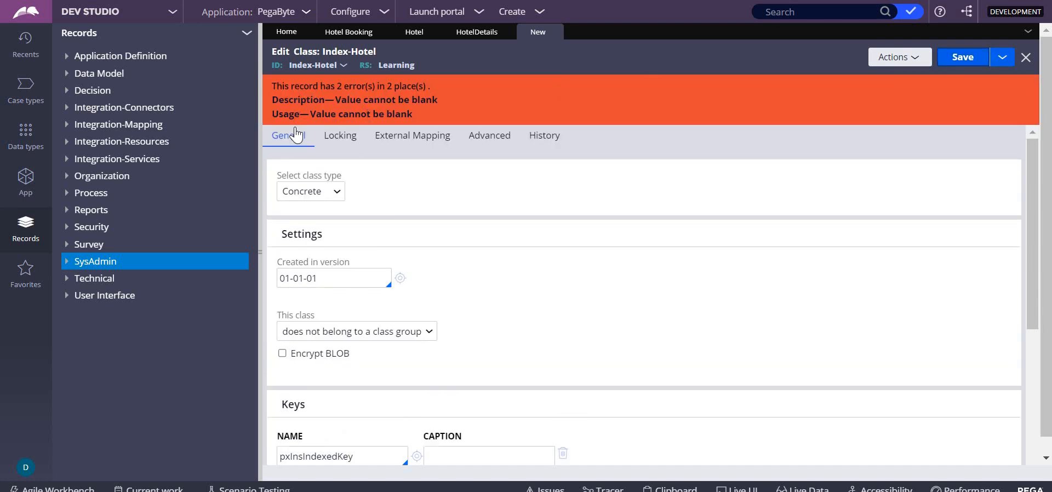
# Enter Index as both the Description and the Usage in the Index-Hotel class's history documentation, and save the class
pyautogui.click(554, 138)
pyautogui.click(322, 218)
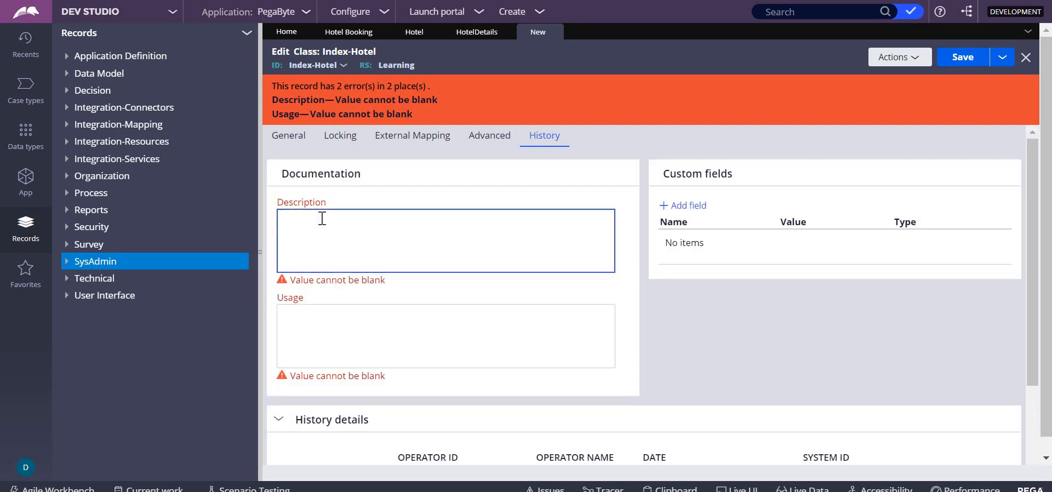
pyautogui.write('Index')
pyautogui.press('Tab')
pyautogui.write('Inde')
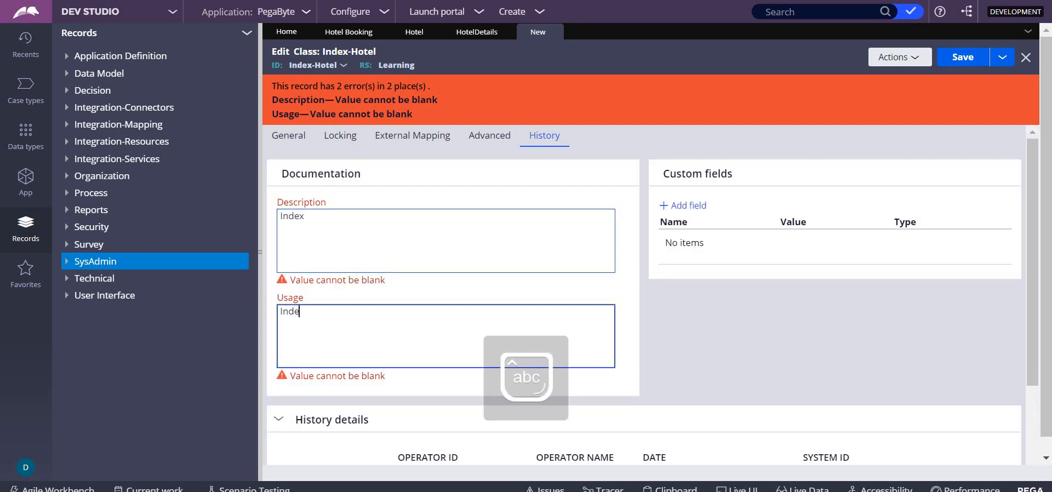
pyautogui.write('x')
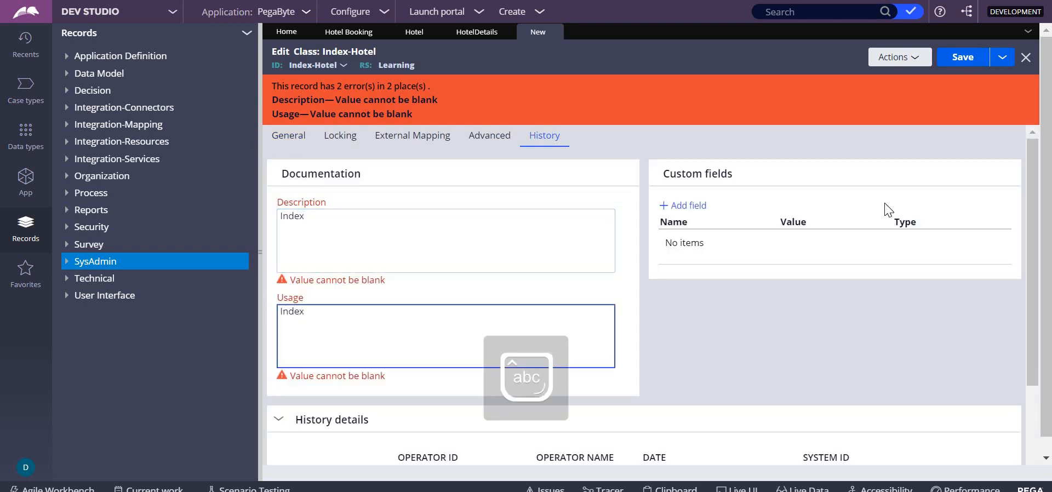
pyautogui.click(964, 58)
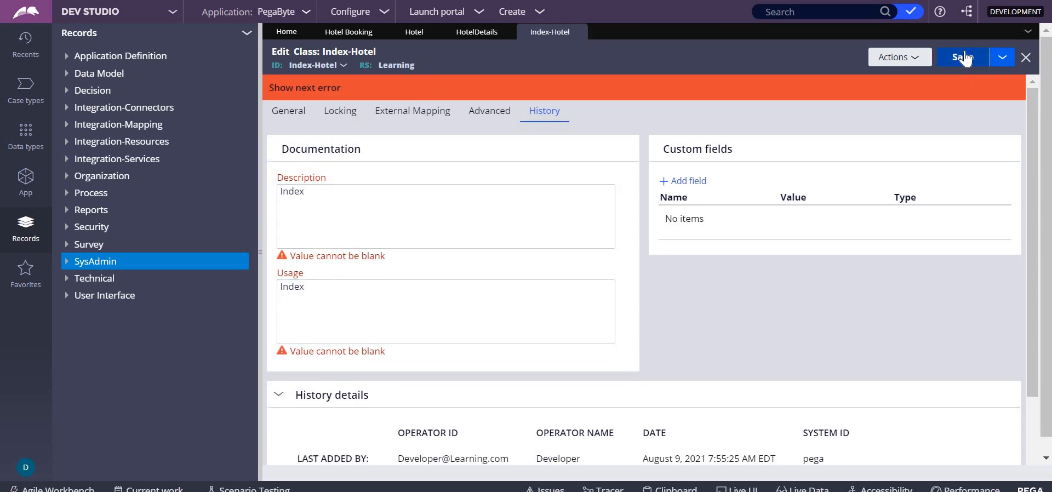
# Test the Index-Hotel class's connection to its database table, examine the mapped table name, and close the results
pyautogui.click(303, 79)
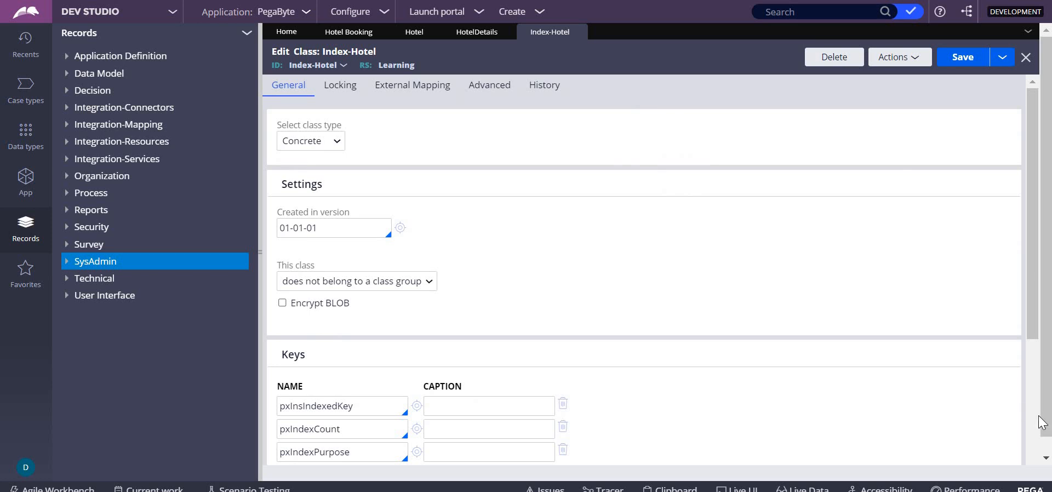
pyautogui.scroll(-4, 1042, 422)
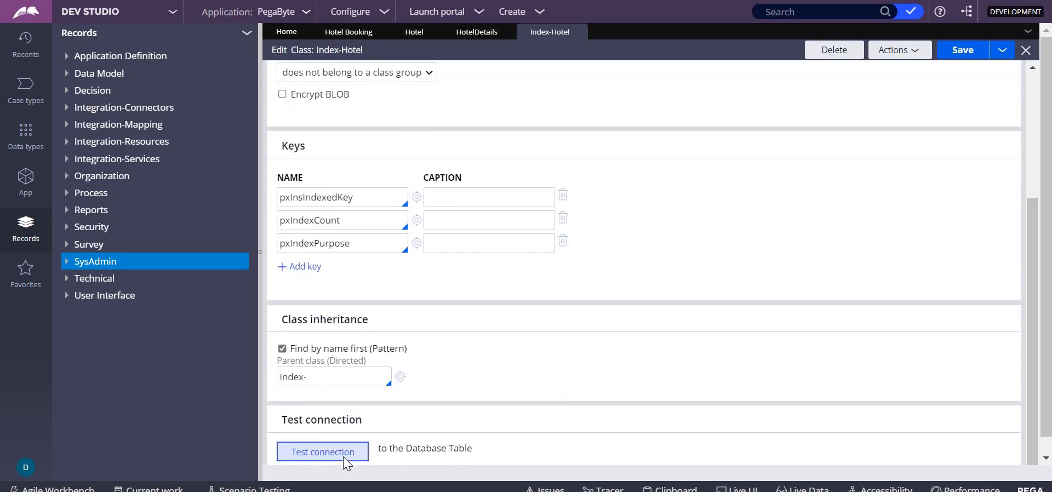
pyautogui.click(323, 451)
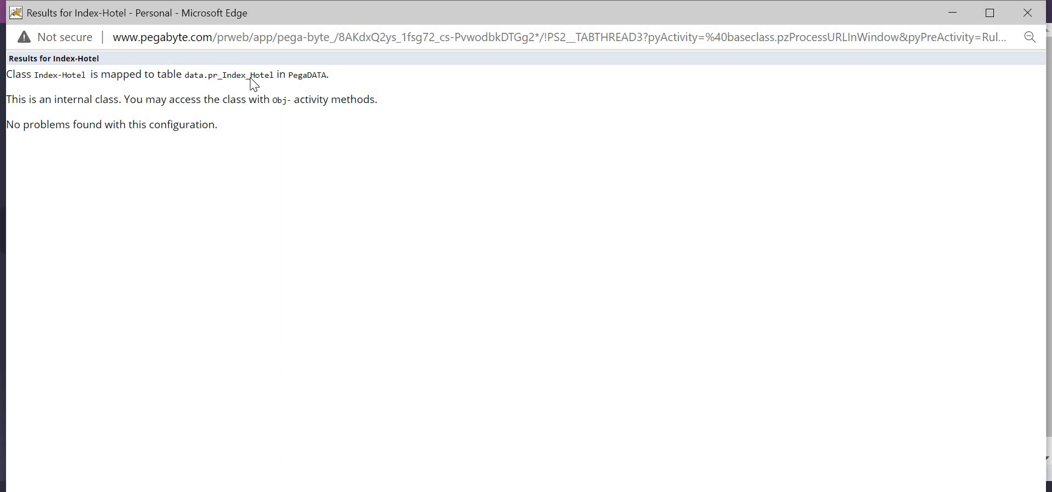
pyautogui.rightClick(281, 84)
pyautogui.click(183, 76)
pyautogui.moveTo(183, 75); pyautogui.dragTo(282, 76)
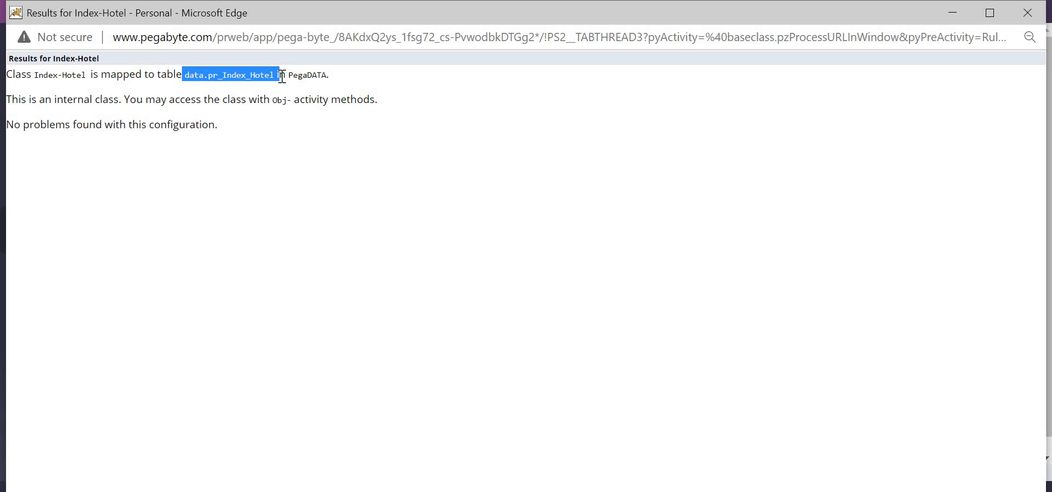
pyautogui.click(1027, 13)
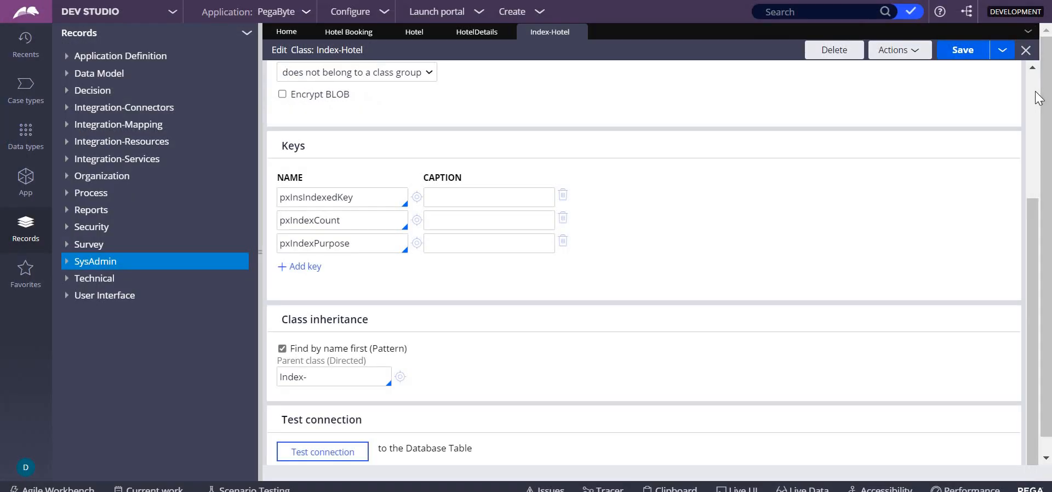
pyautogui.scroll(3, 1037, 97)
pyautogui.scroll(2, 1037, 97)
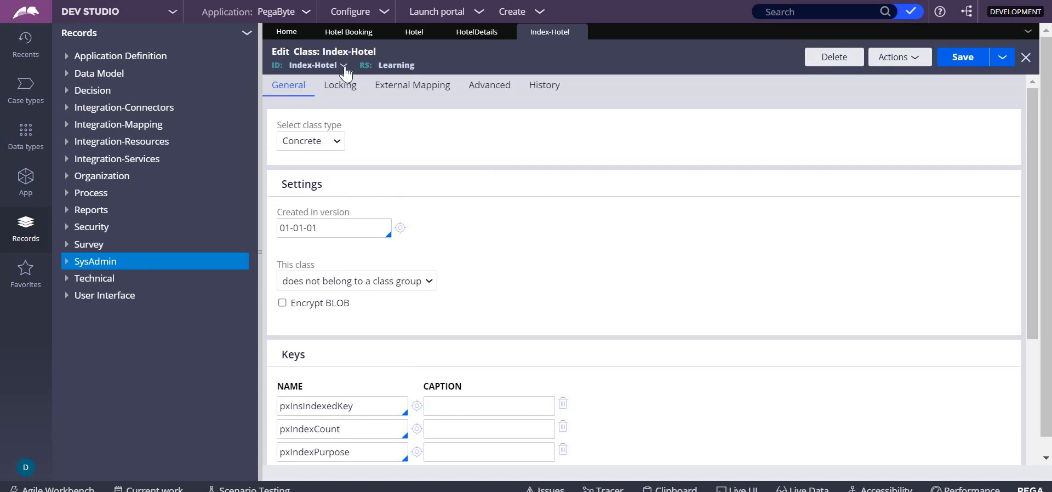
pyautogui.click(344, 66)
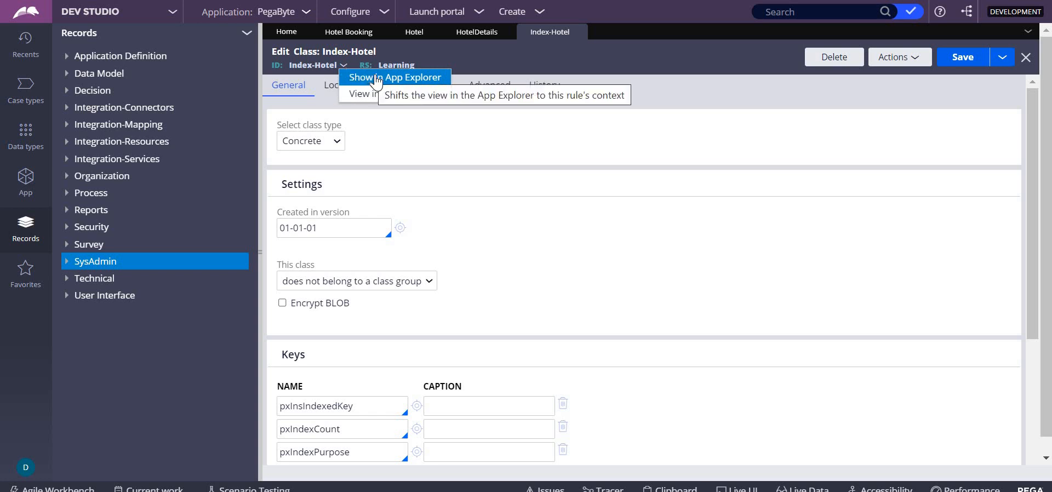
pyautogui.click(458, 149)
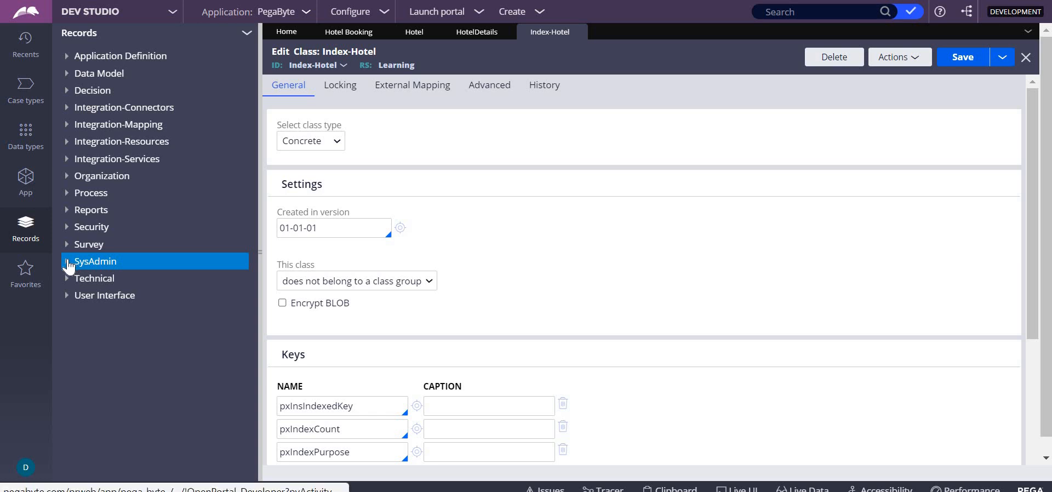
# Start a new Declare Index record from the SysAdmin rule category and label it Hotel
pyautogui.click(68, 263)
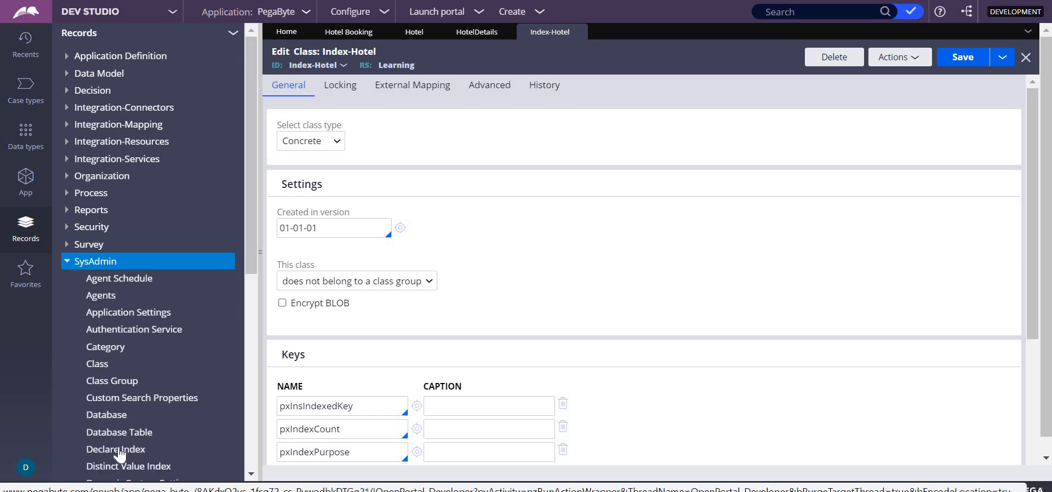
pyautogui.click(119, 452)
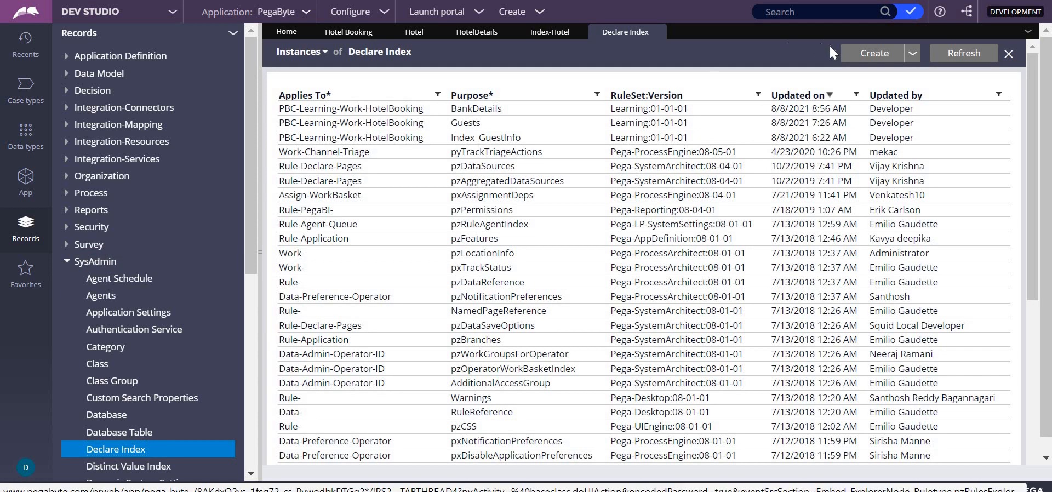
pyautogui.click(872, 53)
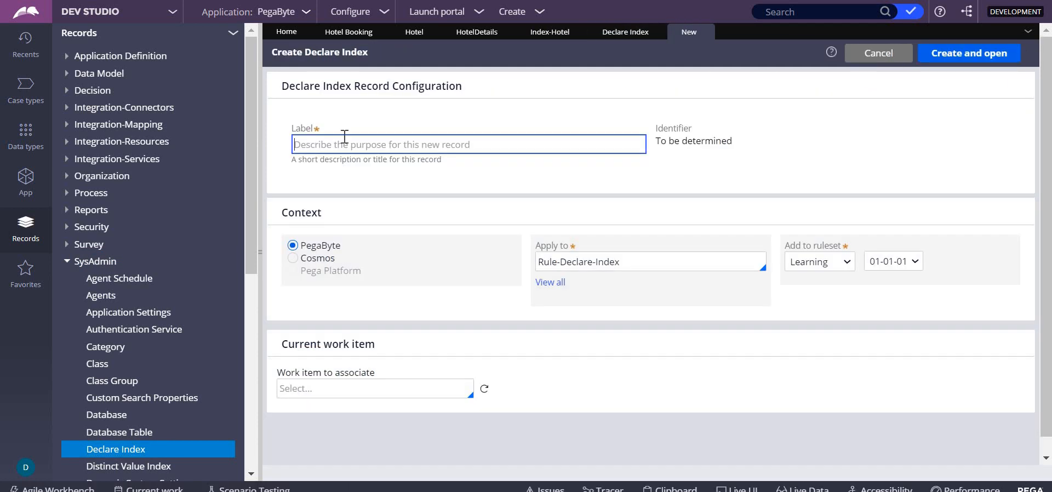
pyautogui.write('Hote')
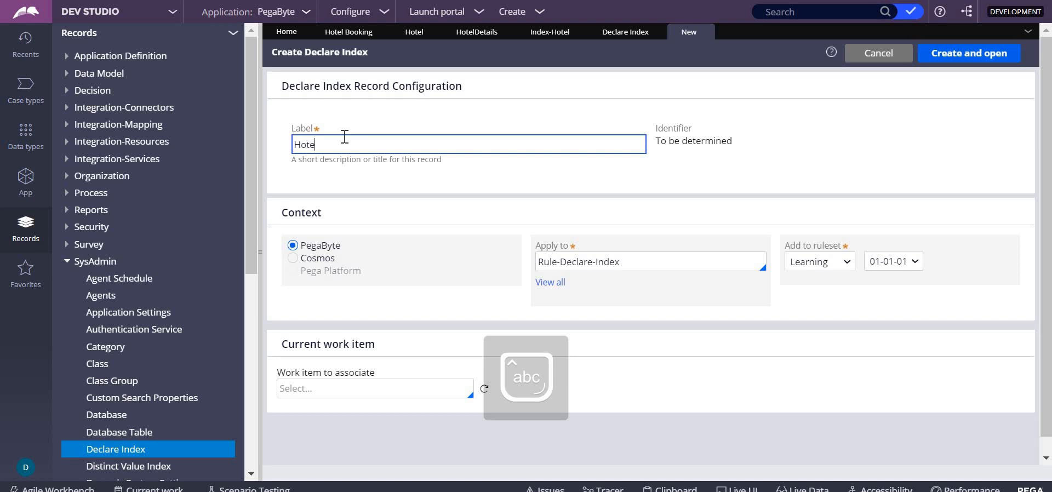
pyautogui.write('l')
pyautogui.press('Tab')
# Apply the declare index to PBC-Learning-Work-HotelBooking, then create and open the record
pyautogui.click(661, 259)
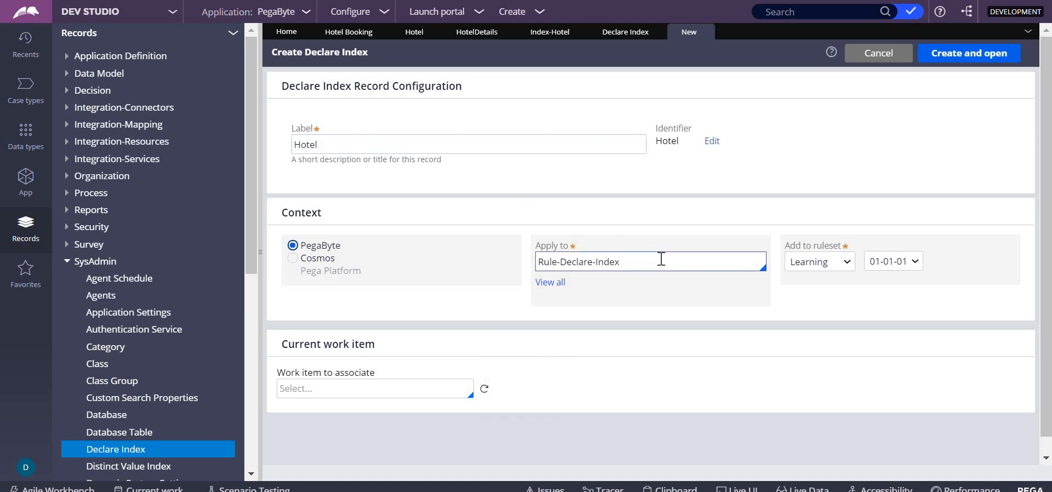
pyautogui.press('BackSpace')
pyautogui.press('BackSpace')
pyautogui.press('BackSpace')
pyautogui.press('BackSpace')
pyautogui.press('BackSpace')
pyautogui.press('BackSpace')
pyautogui.press('BackSpace')
pyautogui.press('BackSpace')
pyautogui.press('BackSpace')
pyautogui.press('BackSpace')
pyautogui.press('BackSpace')
pyautogui.press('BackSpace')
pyautogui.press('BackSpace')
pyautogui.press('BackSpace')
pyautogui.press('BackSpace')
pyautogui.press('BackSpace')
pyautogui.press('BackSpace')
pyautogui.press('BackSpace')
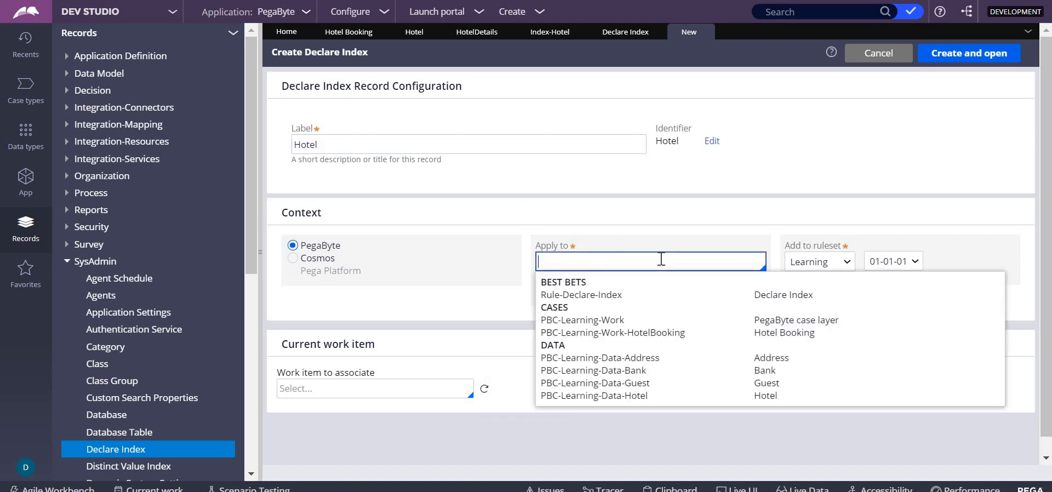
pyautogui.press('Down')
pyautogui.press('Down')
pyautogui.press('Down')
pyautogui.press('Return')
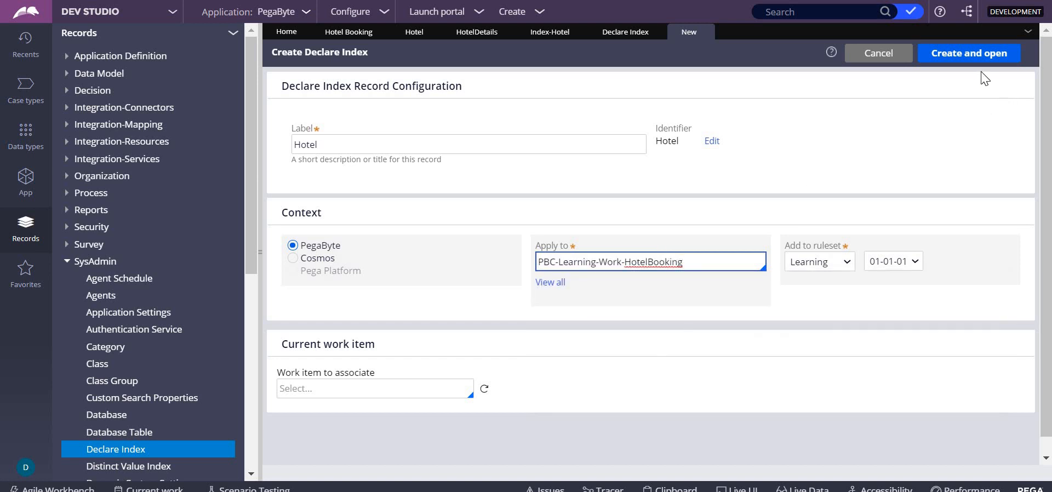
pyautogui.click(972, 57)
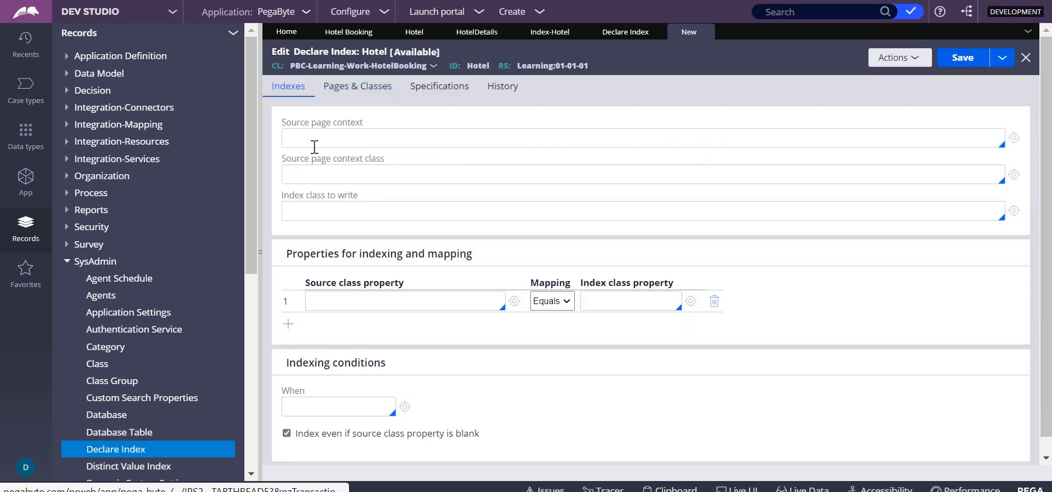
# Set the source page context to .HotelDetails and try to save the declare index
pyautogui.click(313, 147)
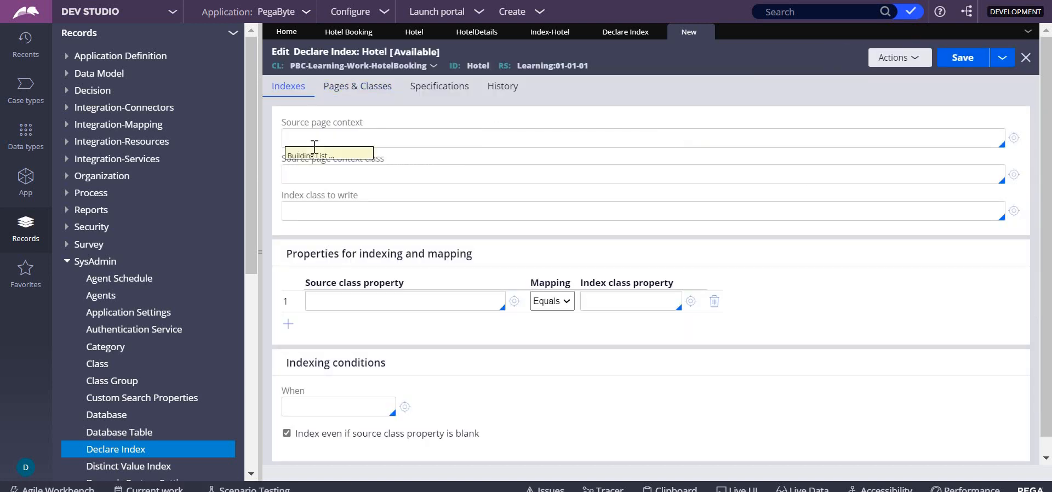
pyautogui.press('Down')
pyautogui.press('Down')
pyautogui.press('Down')
pyautogui.press('Down')
pyautogui.press('Return')
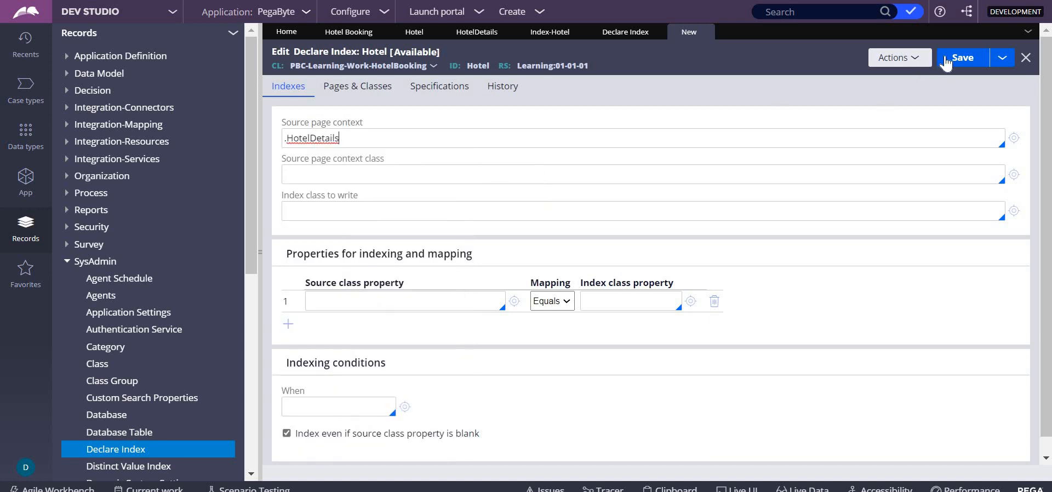
pyautogui.click(945, 59)
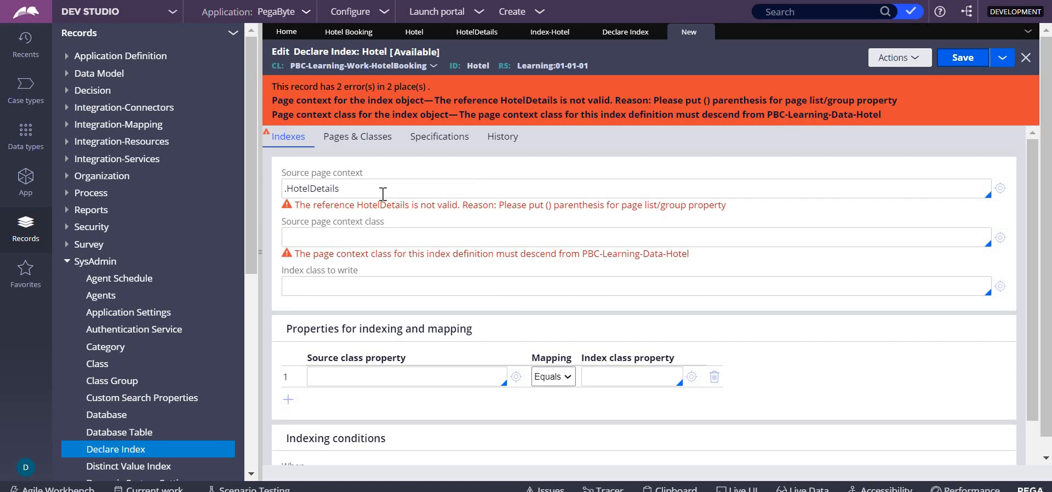
# Correct the source page context to .HotelDetails() and set the source page context class to PBC-Learning-Data-Hotel
pyautogui.click(365, 189)
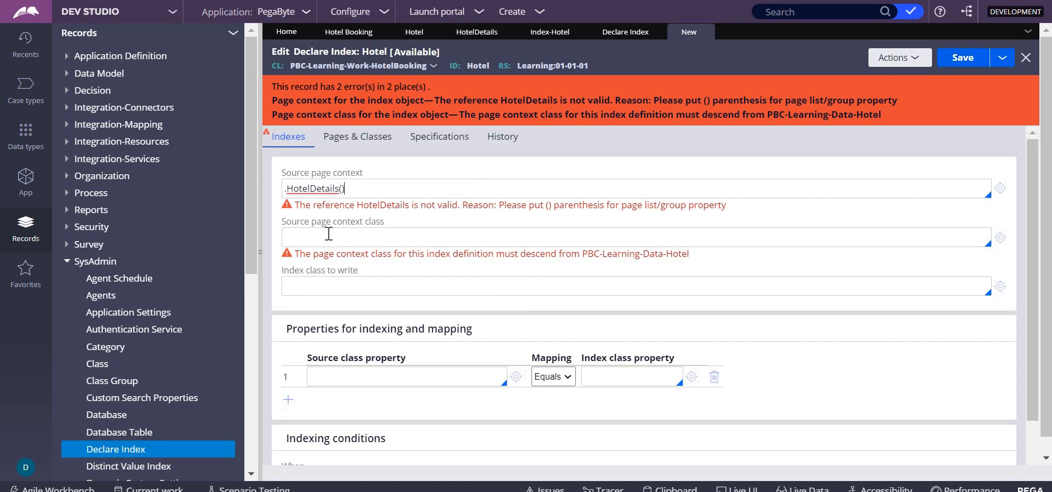
pyautogui.click(329, 234)
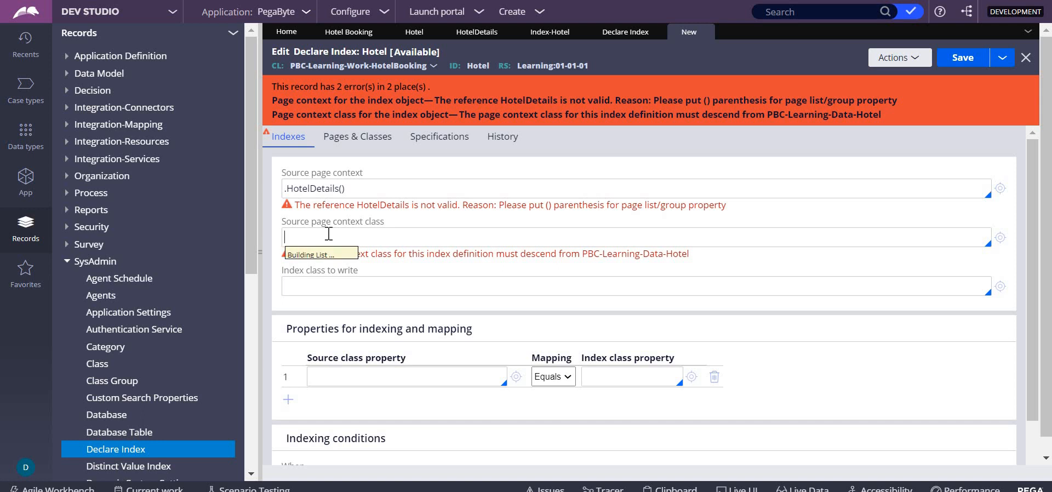
pyautogui.write('p')
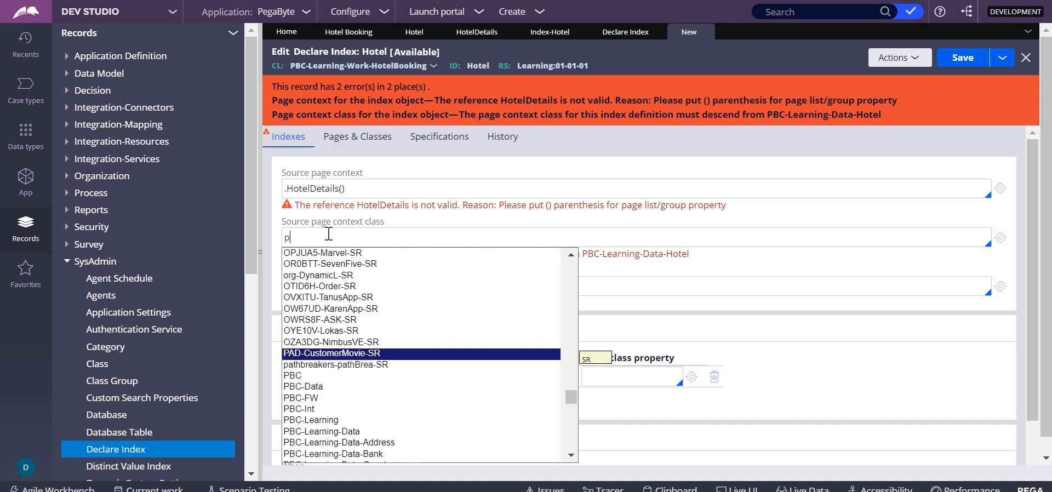
pyautogui.write('bc')
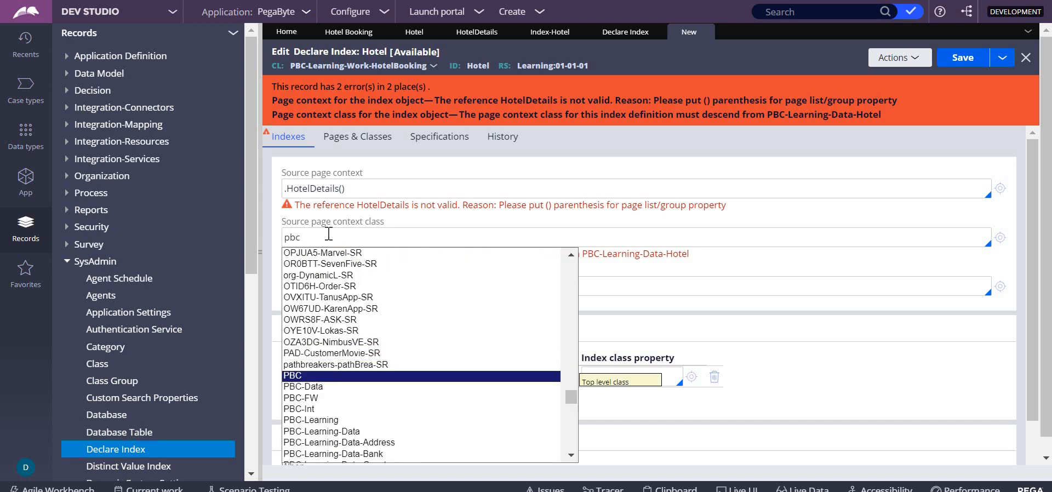
pyautogui.press('Down')
pyautogui.press('Down')
pyautogui.press('Down')
pyautogui.press('Down')
pyautogui.press('Down')
pyautogui.press('Down')
pyautogui.press('Down')
pyautogui.press('Down')
pyautogui.press('Down')
pyautogui.press('Return')
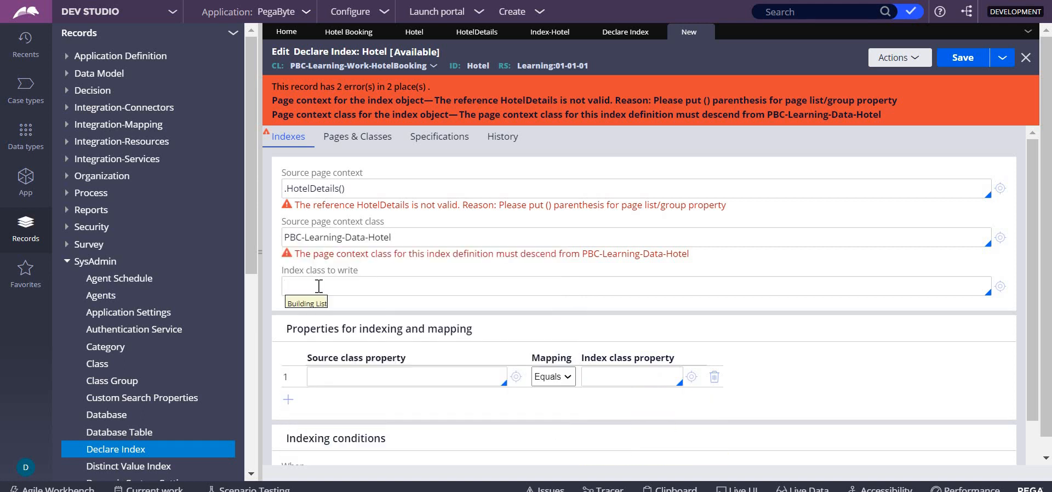
# Set the index class to write to Index-Hotel and try to save the declare index
pyautogui.write('Index')
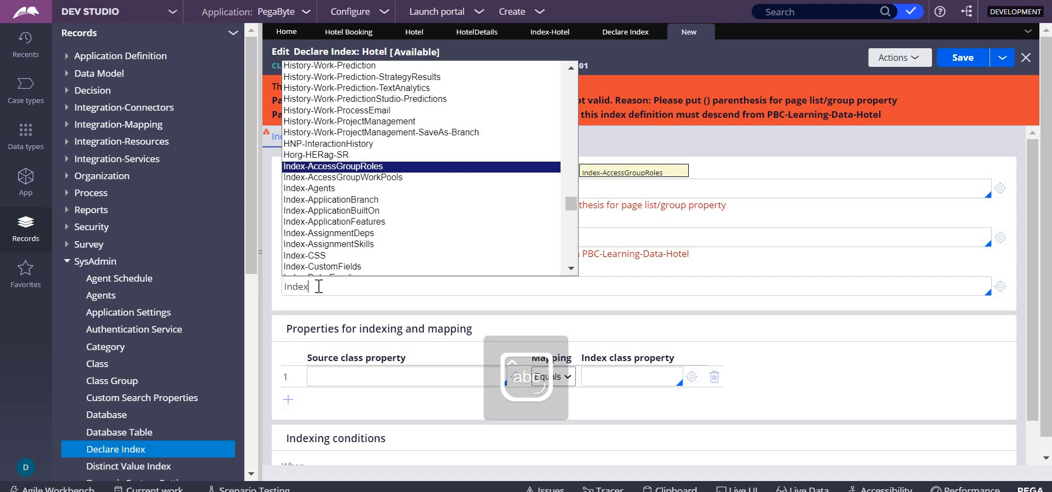
pyautogui.write('-H')
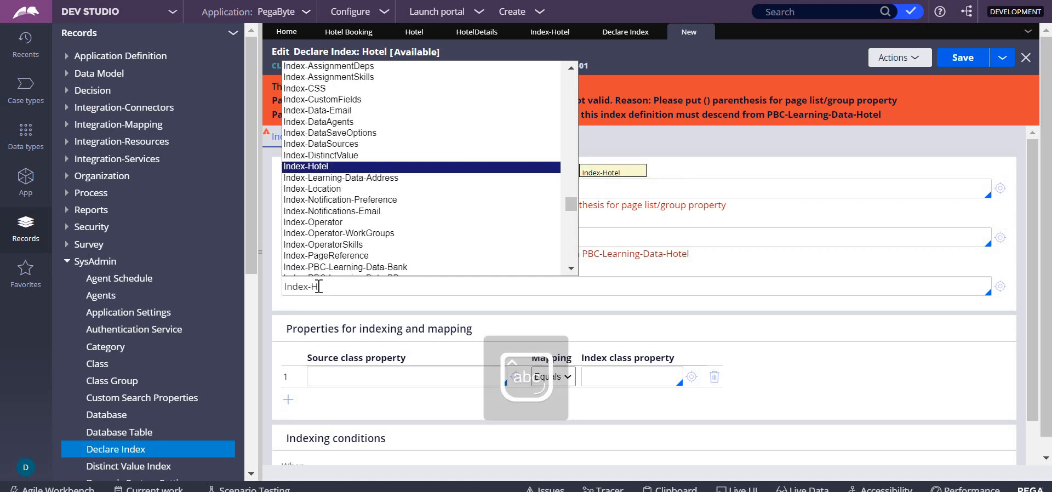
pyautogui.press('Return')
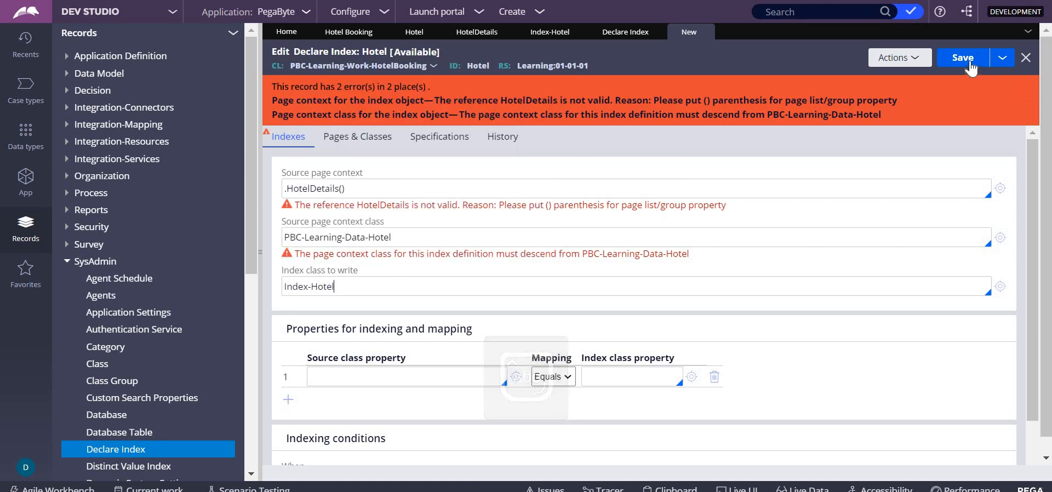
pyautogui.click(969, 62)
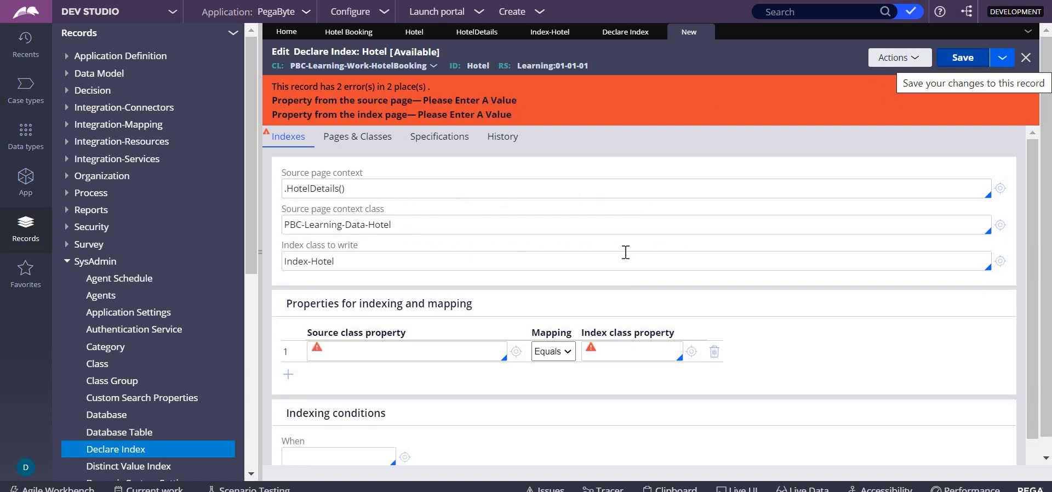
pyautogui.click(363, 352)
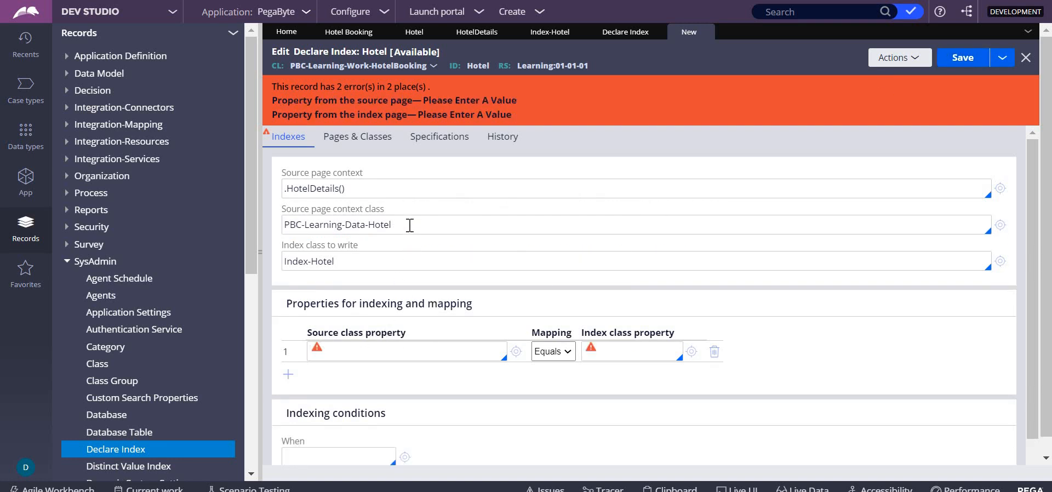
pyautogui.hotkey('shift', 'Left')
pyautogui.hotkey('shift', 'Left')
pyautogui.hotkey('shift', 'Left')
pyautogui.hotkey('shift', 'Left')
pyautogui.hotkey('shift', 'Left')
pyautogui.hotkey('shift', 'Left')
pyautogui.hotkey('shift', 'Left')
pyautogui.hotkey('shift', 'Left')
pyautogui.hotkey('shift', 'Left')
pyautogui.hotkey('shift', 'Left')
pyautogui.hotkey('shift', 'Left')
pyautogui.hotkey('shift', 'Left')
pyautogui.hotkey('shift', 'Left')
pyautogui.hotkey('shift', 'Left')
pyautogui.hotkey('shift', 'Left')
pyautogui.hotkey('shift', 'Left')
pyautogui.hotkey('shift', 'Left')
pyautogui.hotkey('shift', 'Left')
pyautogui.hotkey('shift', 'Left')
pyautogui.hotkey('shift', 'Left')
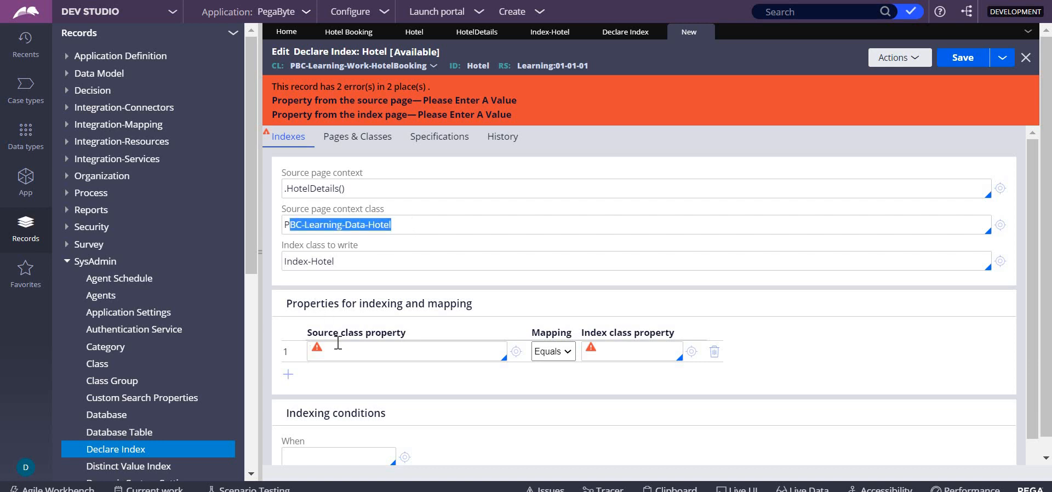
# Set .ID as the first mapping row's source class property and bring up the properties available for the index class property
pyautogui.click(338, 343)
pyautogui.write('.')
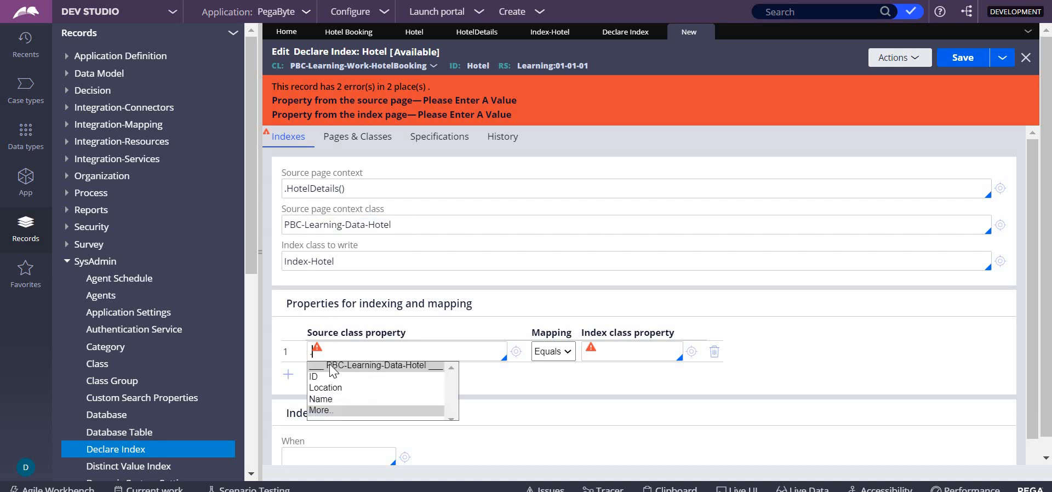
pyautogui.click(330, 376)
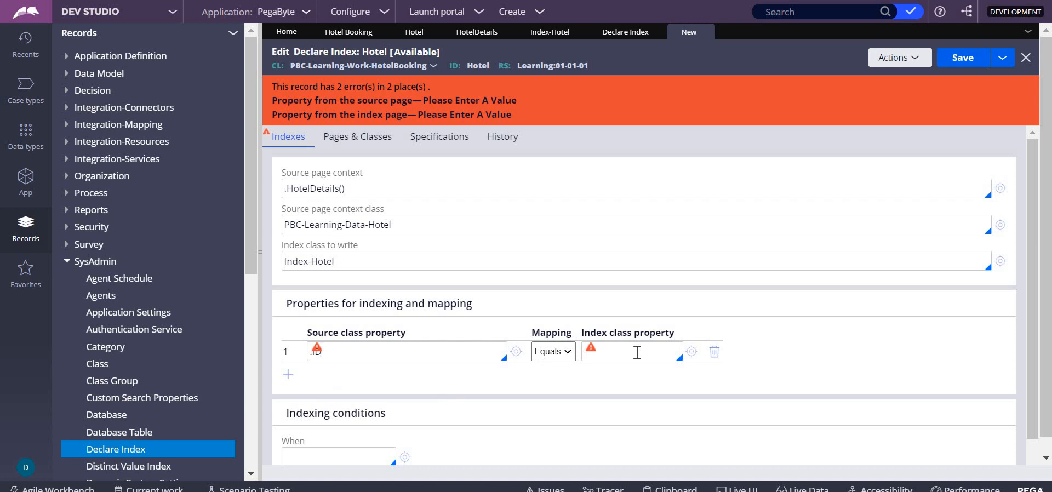
pyautogui.write('.')
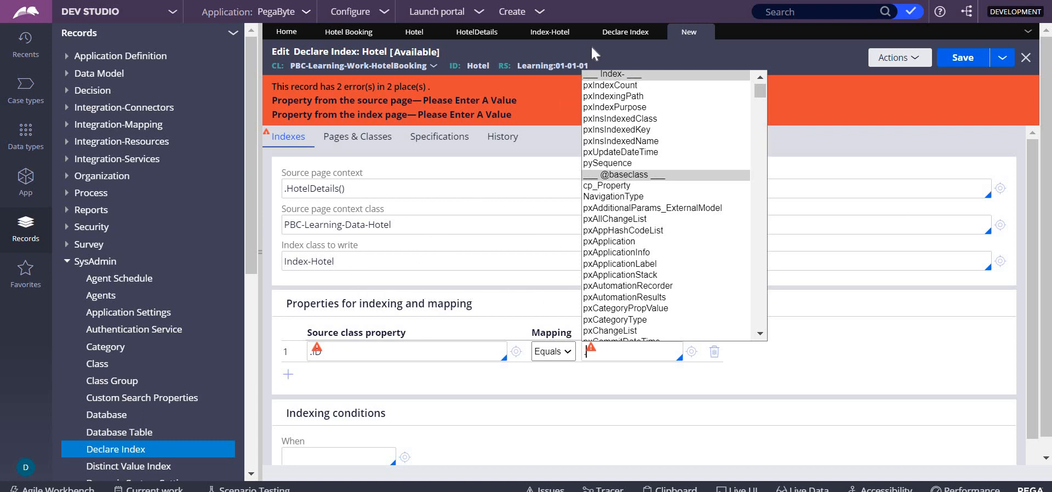
# Return to the Index-Hotel class record and show that class in the App explorer
pyautogui.click(547, 34)
pyautogui.click(549, 37)
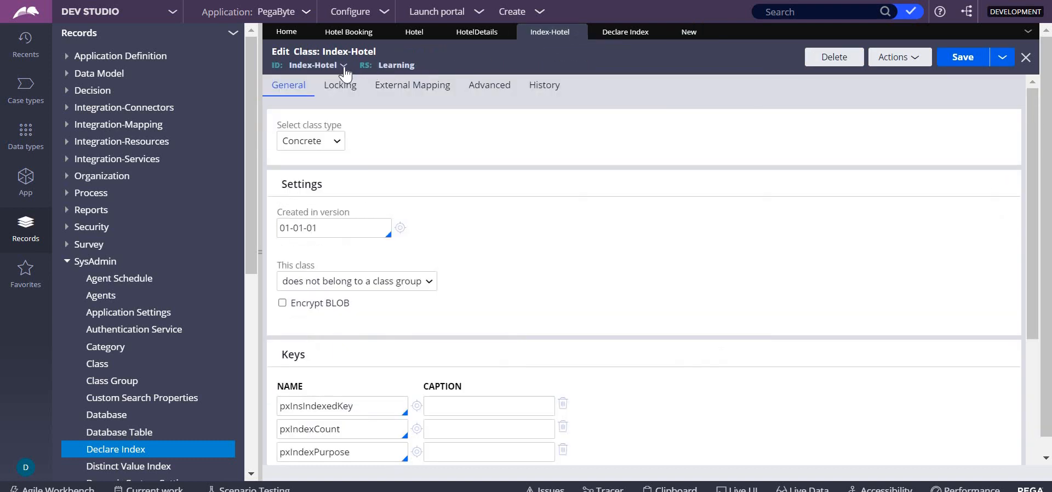
pyautogui.click(343, 66)
pyautogui.click(365, 82)
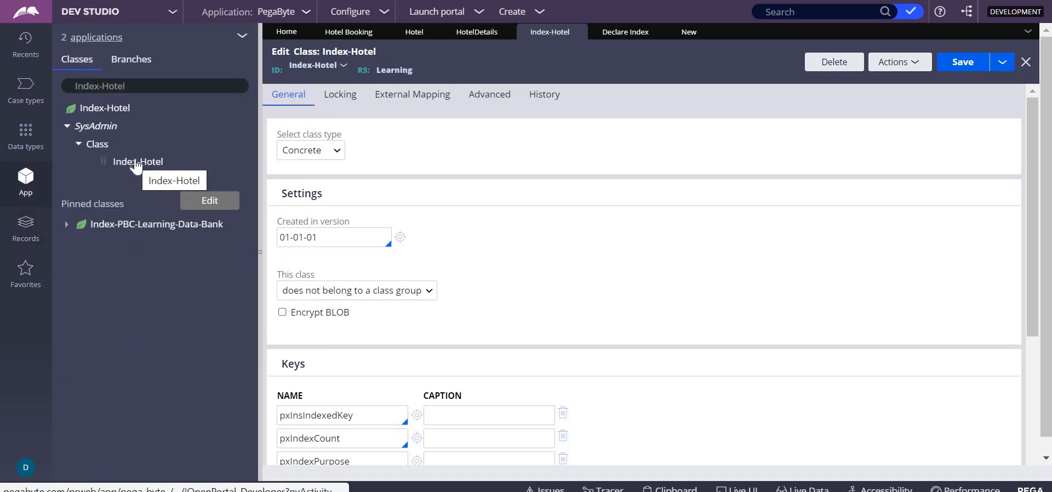
# Create a data model property labelled ID in the Index-Hotel class and open it
pyautogui.click(107, 112)
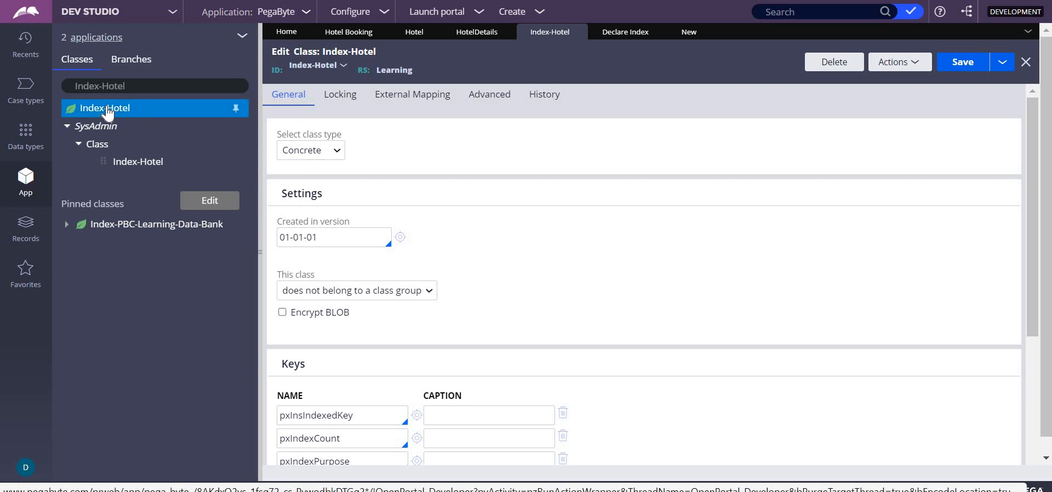
pyautogui.rightClick(108, 113)
pyautogui.moveTo(110, 127)
pyautogui.moveTo(236, 149)
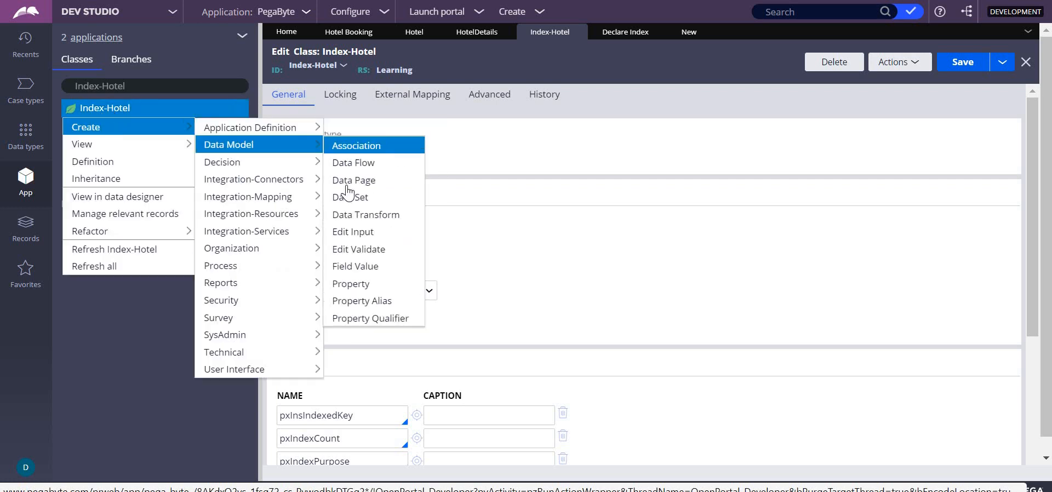
pyautogui.click(360, 280)
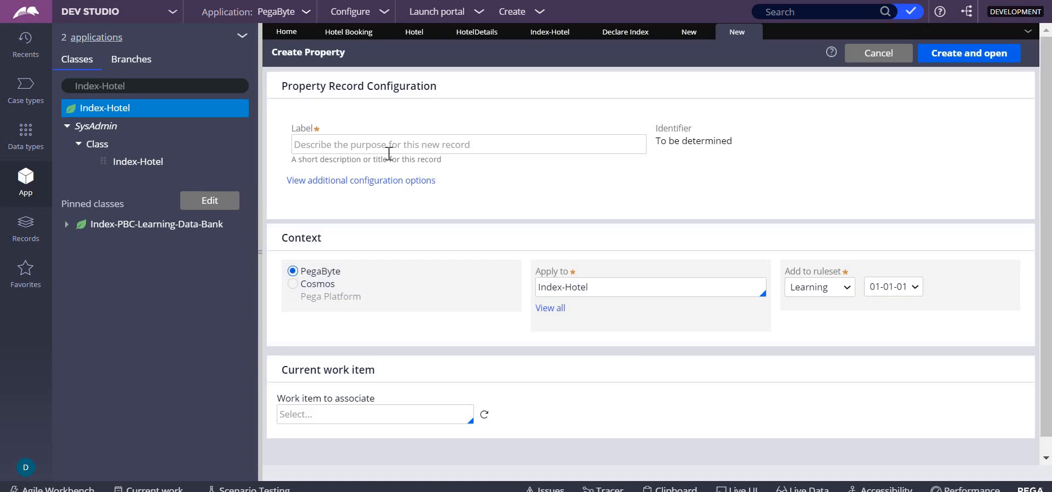
pyautogui.click(383, 145)
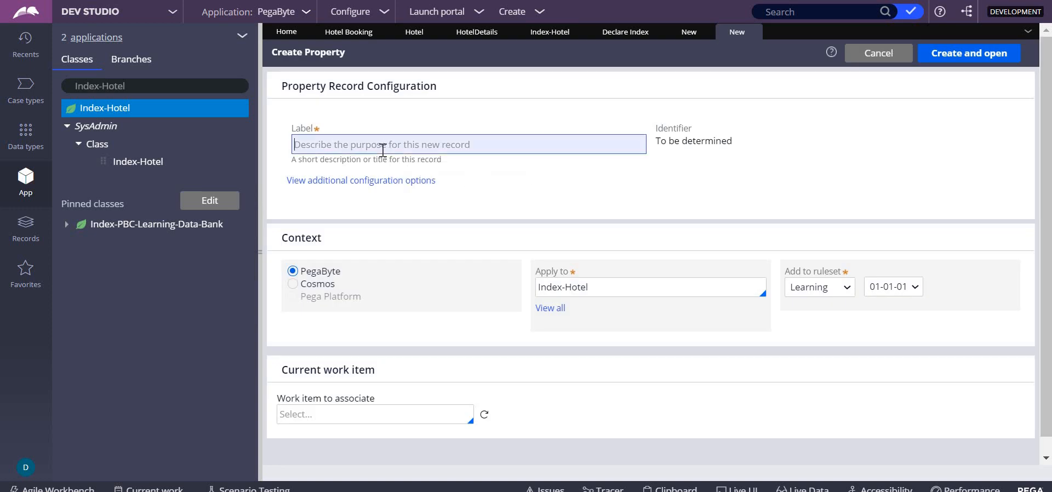
pyautogui.write('Id')
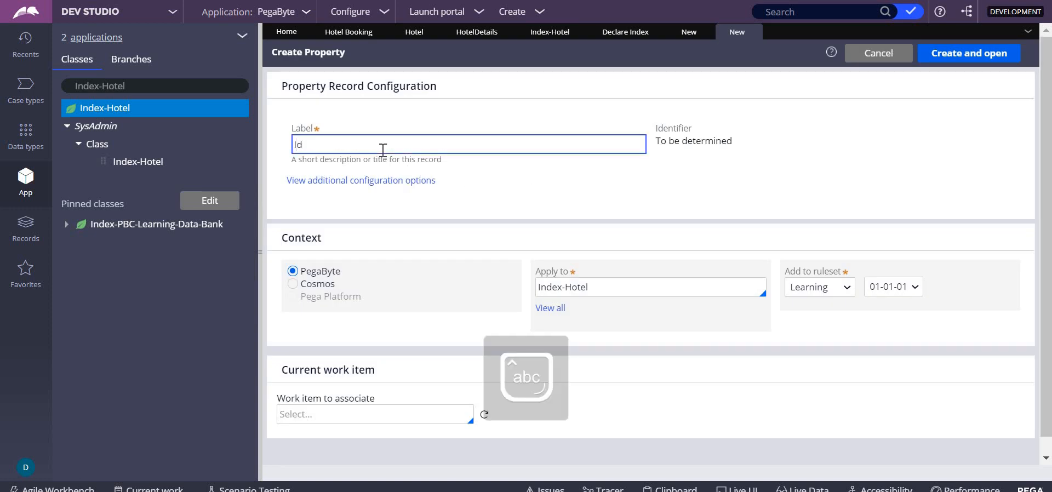
pyautogui.press('BackSpace')
pyautogui.write('D')
pyautogui.click(960, 54)
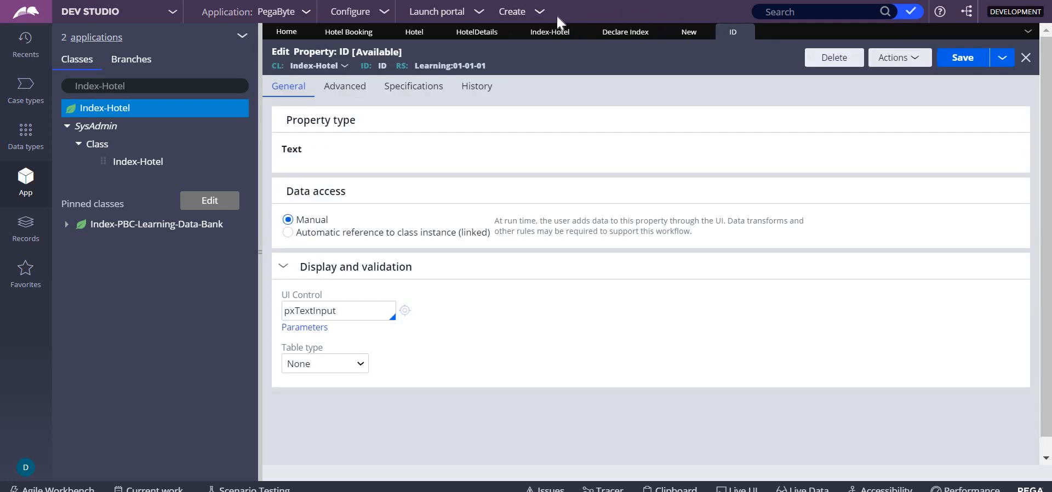
# Save the ID property as a new Index-Hotel property labelled Name, then save that record
pyautogui.click(1001, 58)
pyautogui.click(960, 78)
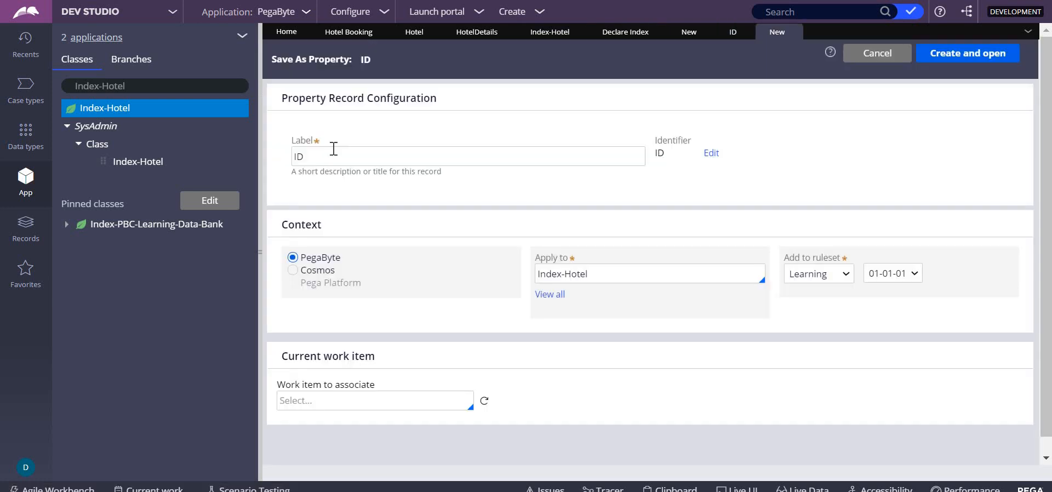
pyautogui.write('Name')
pyautogui.click(973, 63)
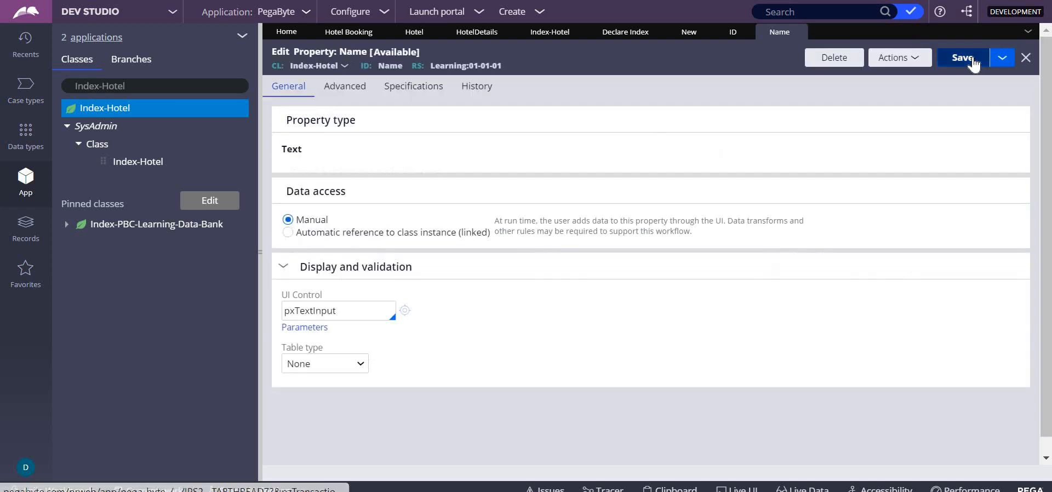
pyautogui.click(973, 63)
# Save the Name property as a new Index-Hotel property labelled Location and save that record
pyautogui.click(1001, 59)
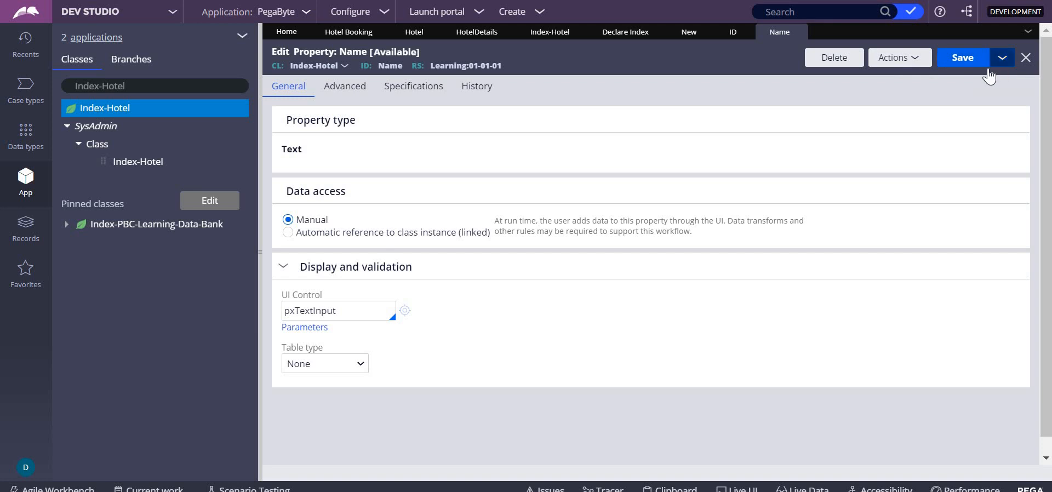
pyautogui.click(961, 81)
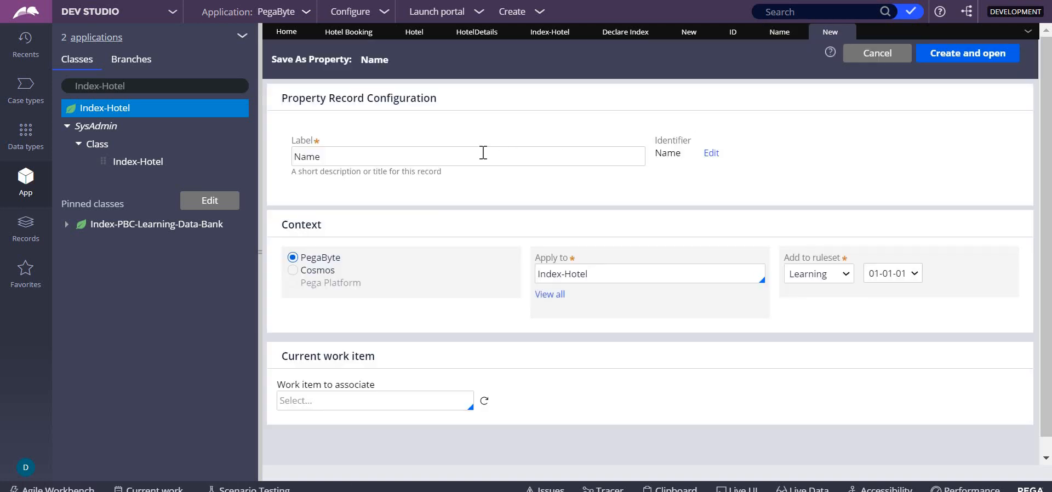
pyautogui.click(454, 164)
pyautogui.write('Location')
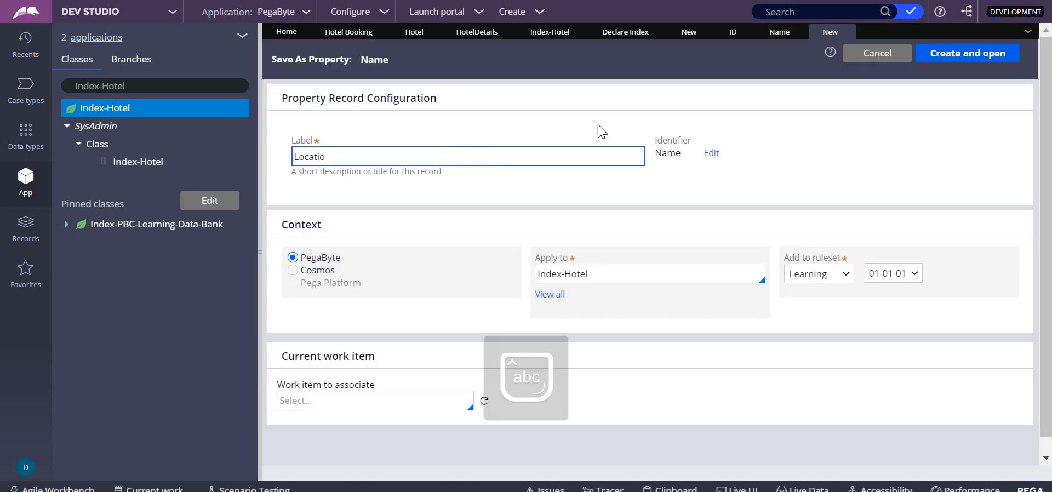
pyautogui.click(952, 59)
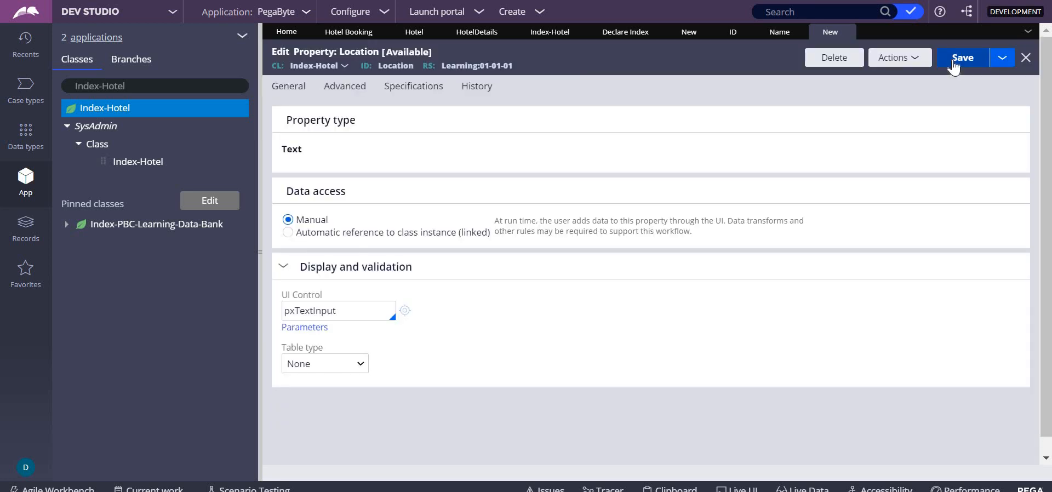
pyautogui.click(952, 60)
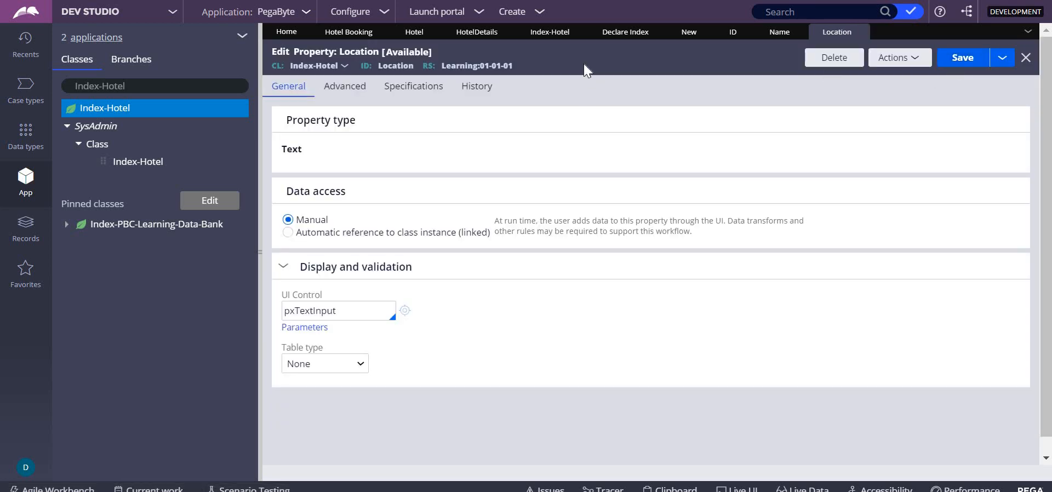
# In the Hotel declare index, map .ID to the index property .ID and add a second row mapping .Location to .Location
pyautogui.click(687, 32)
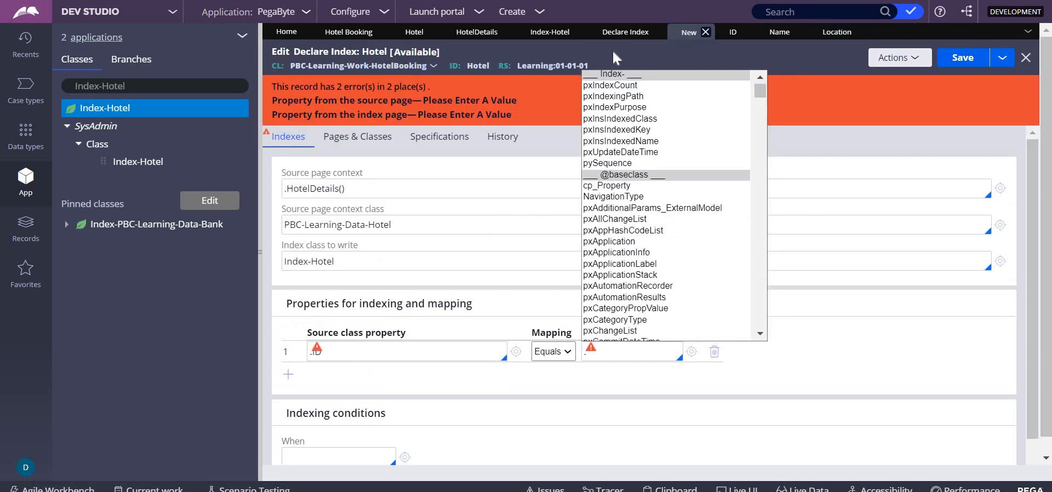
pyautogui.press('BackSpace')
pyautogui.write('.')
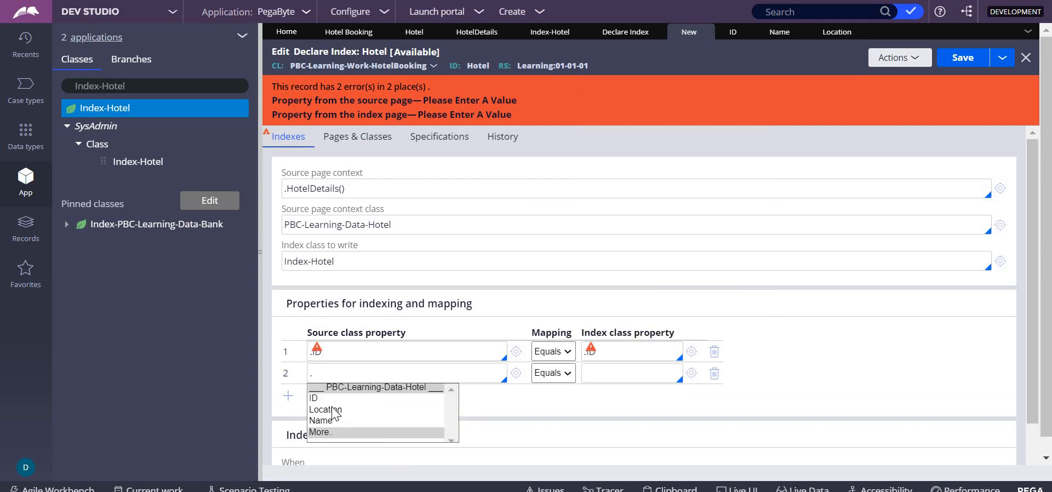
pyautogui.click(332, 410)
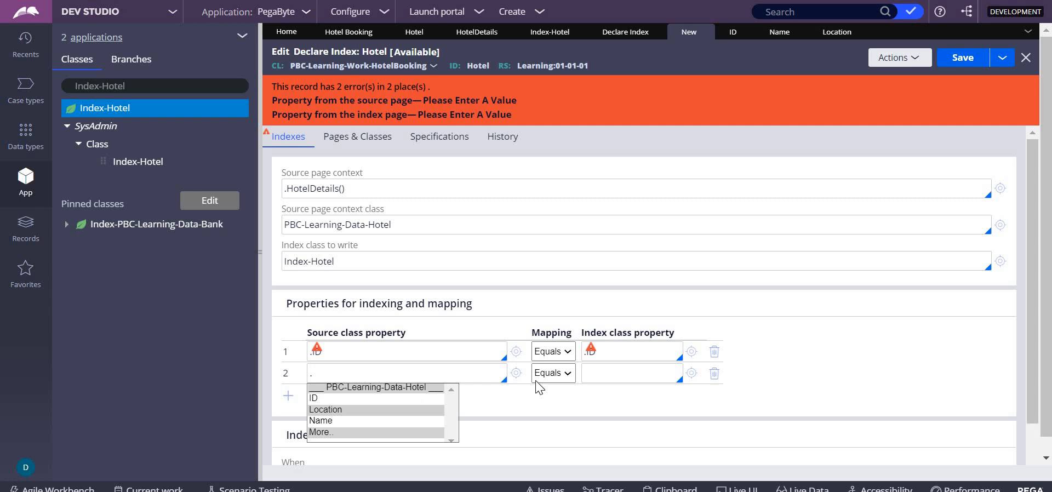
pyautogui.click(623, 368)
pyautogui.write('.')
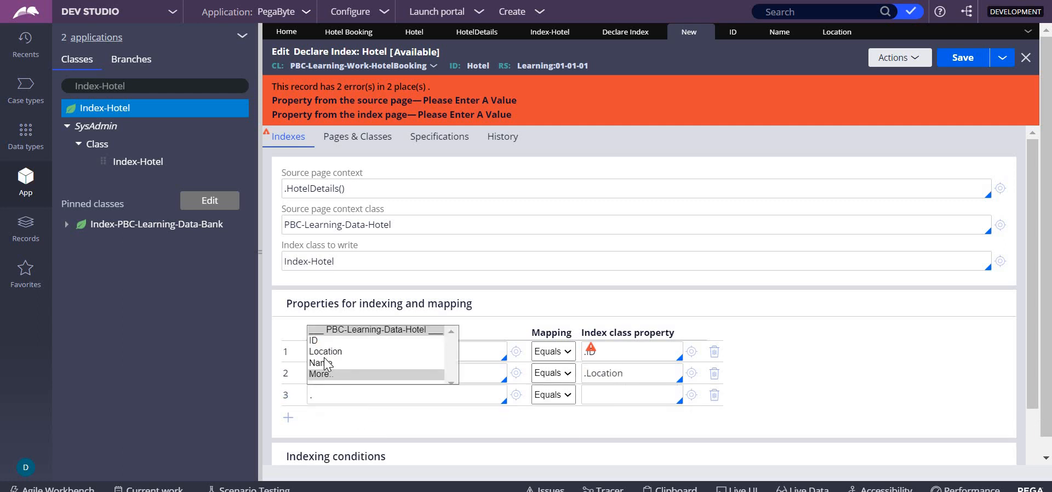
# Map source property .Name to index property .Name in a third row and save the declare index
pyautogui.click(323, 363)
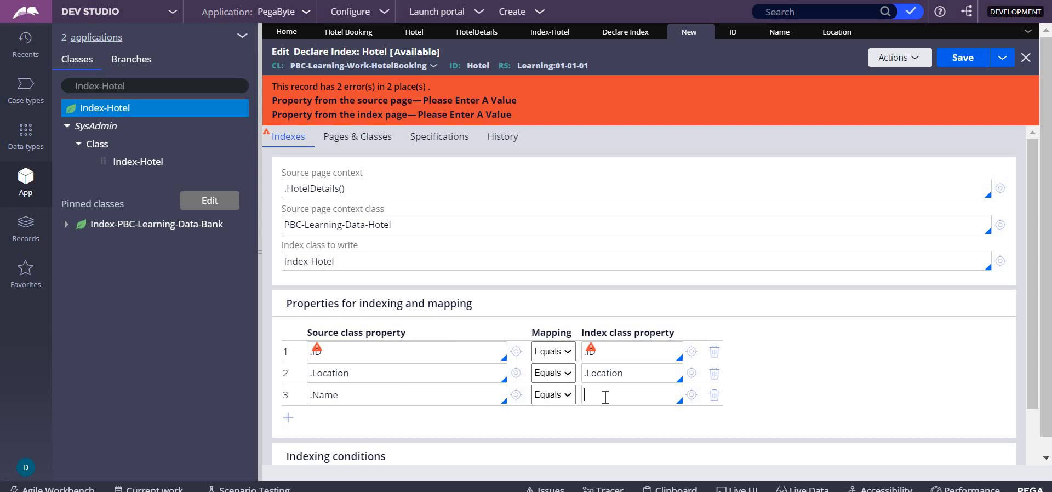
pyautogui.write('.')
pyautogui.click(662, 361)
pyautogui.click(962, 57)
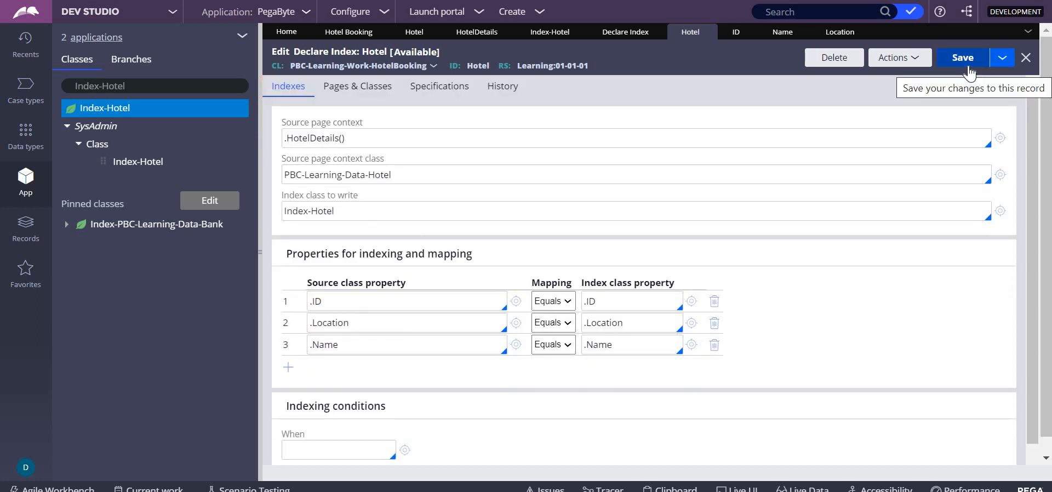
pyautogui.click(968, 70)
# Create a Hotel Booking case and try to submit a hotel row with ID 12q, location fffff and name jjj
pyautogui.click(544, 18)
pyautogui.click(685, 24)
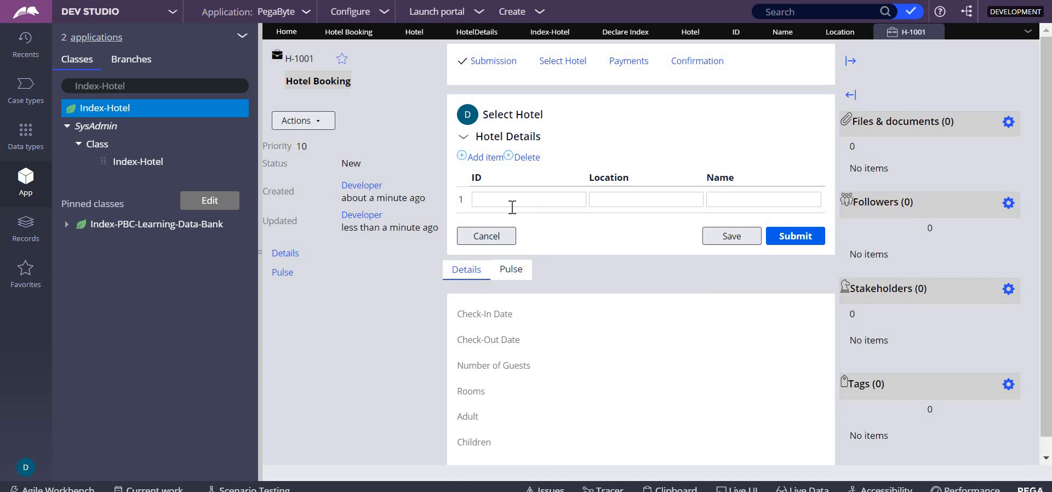
pyautogui.click(512, 206)
pyautogui.write('12q')
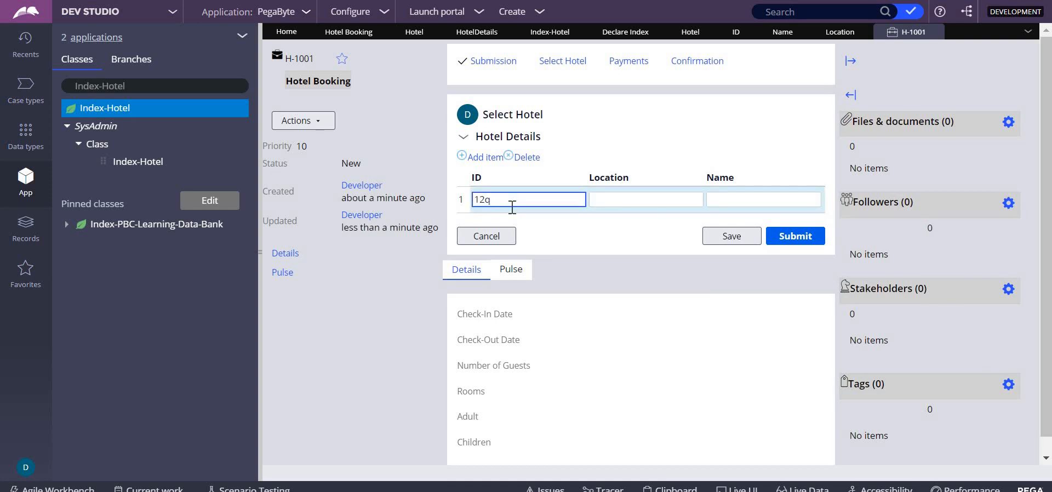
pyautogui.press('Tab')
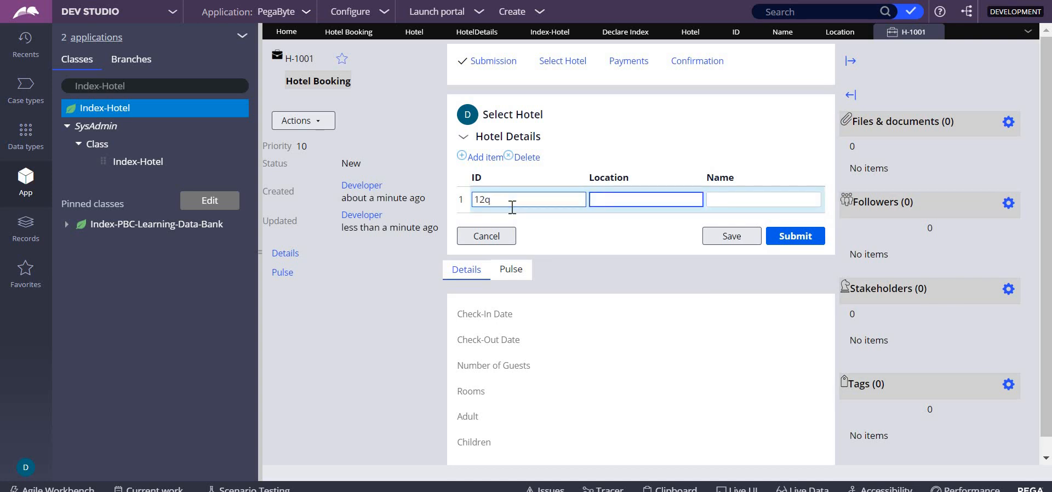
pyautogui.write('fffff')
pyautogui.press('Tab')
pyautogui.write('jjj')
pyautogui.click(799, 244)
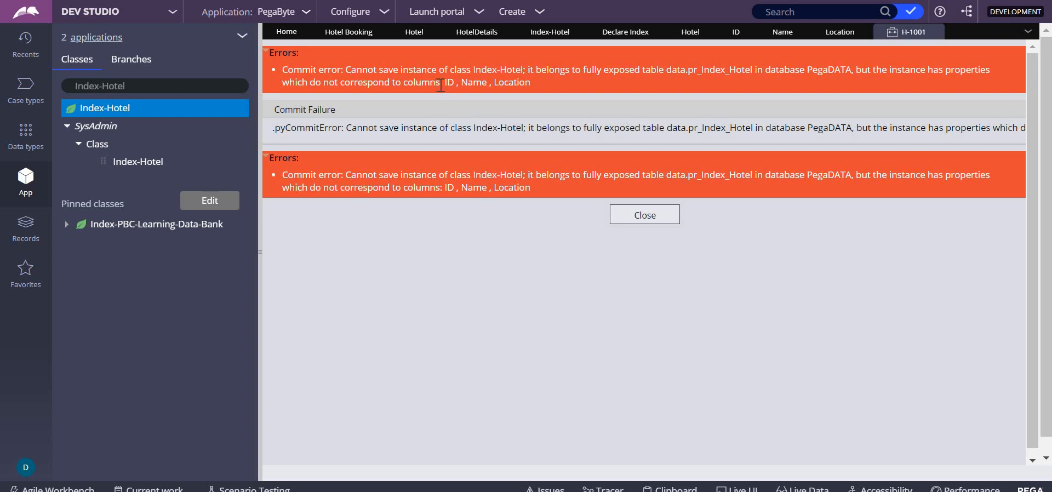
pyautogui.moveTo(442, 86); pyautogui.dragTo(533, 88)
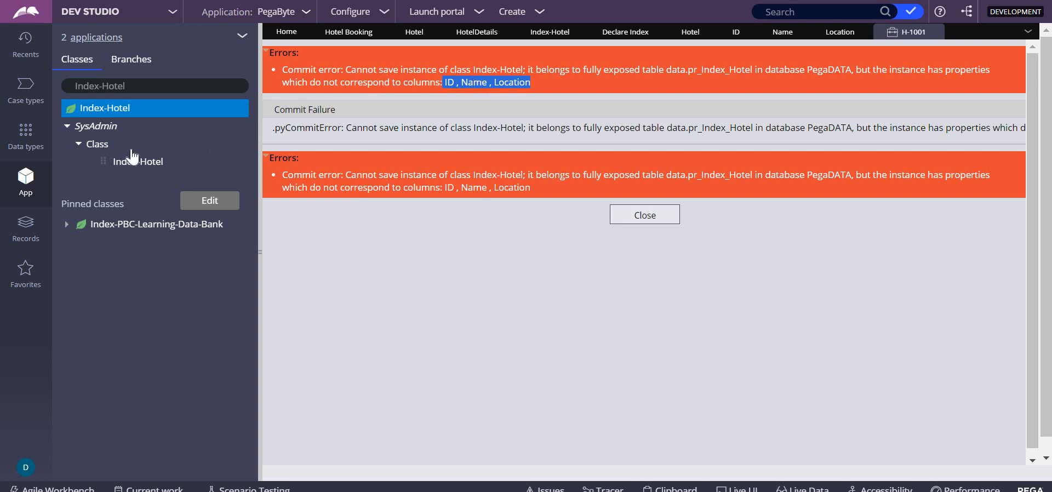
# Refresh the class explorer and optimize the ID property of Index-Hotel for reporting
pyautogui.click(242, 37)
pyautogui.click(239, 58)
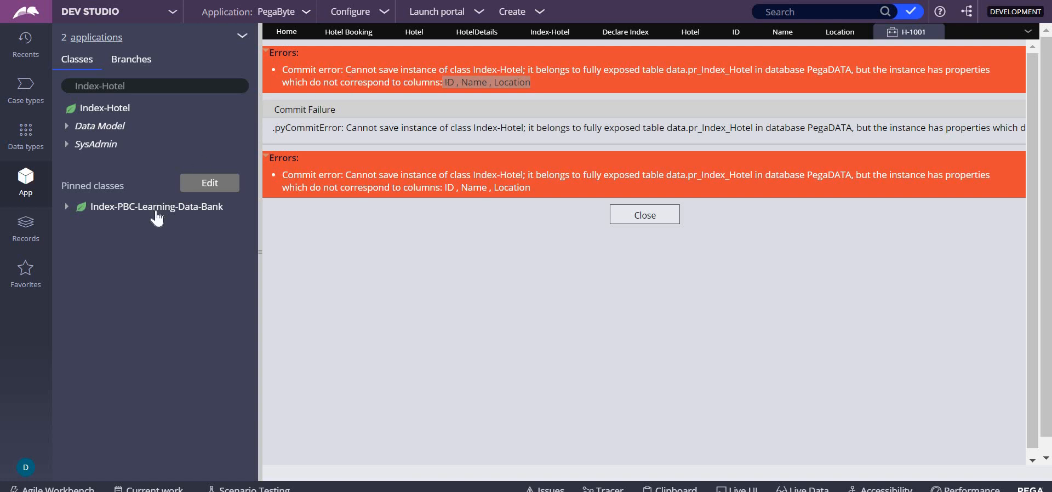
pyautogui.click(68, 130)
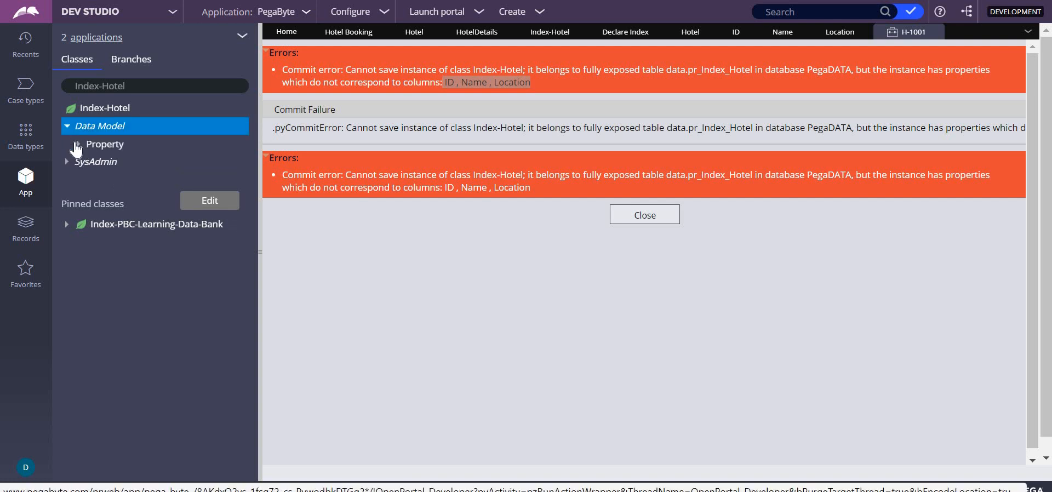
pyautogui.click(77, 145)
pyautogui.rightClick(117, 164)
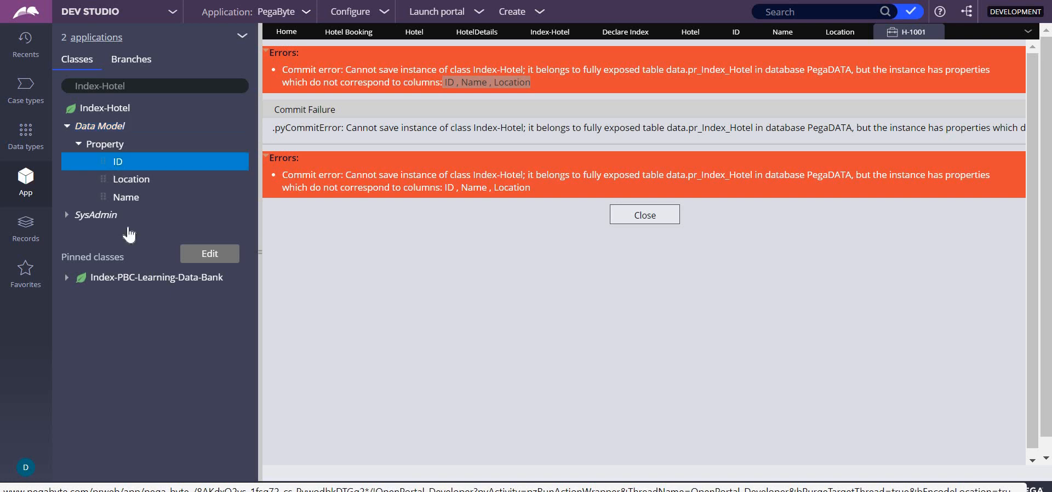
pyautogui.click(128, 232)
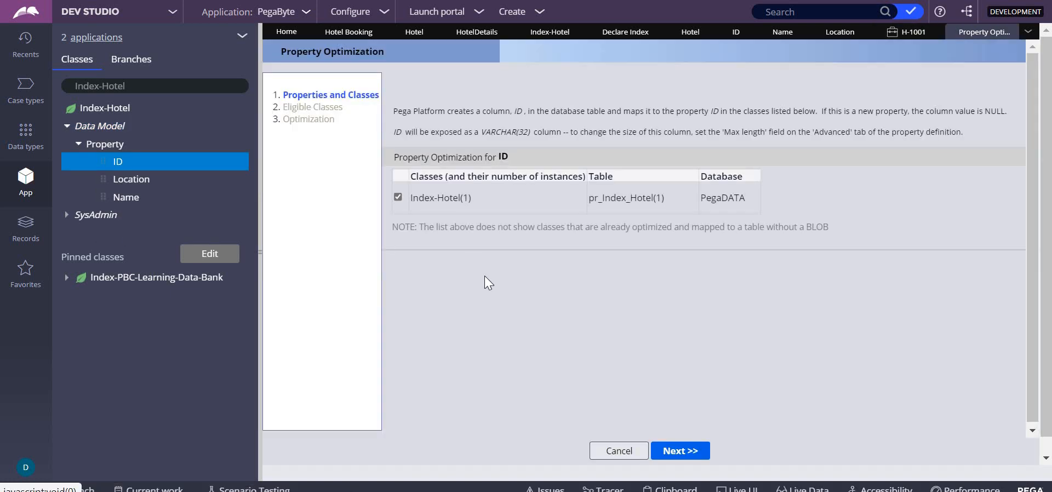
pyautogui.click(682, 445)
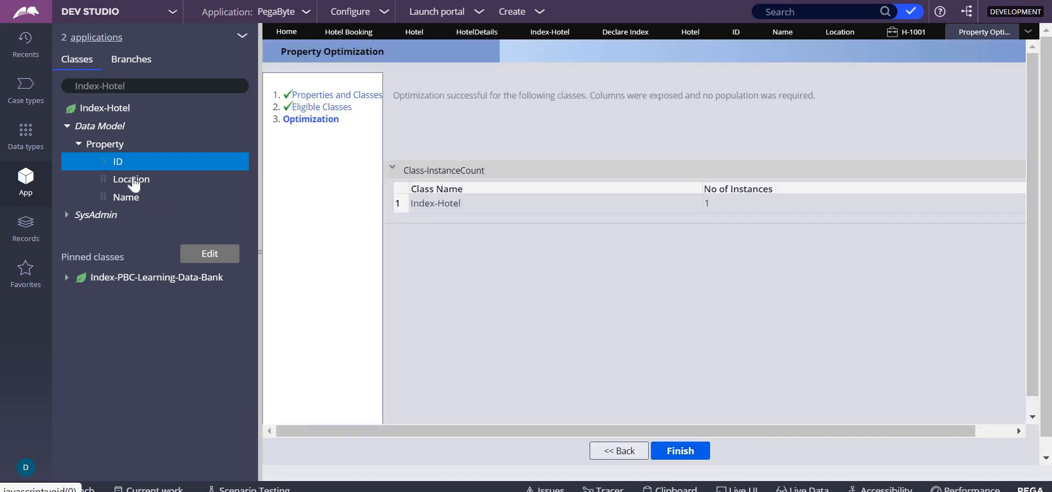
# Optimize the Location property of Index-Hotel for reporting and finish the optimization wizard
pyautogui.rightClick(132, 181)
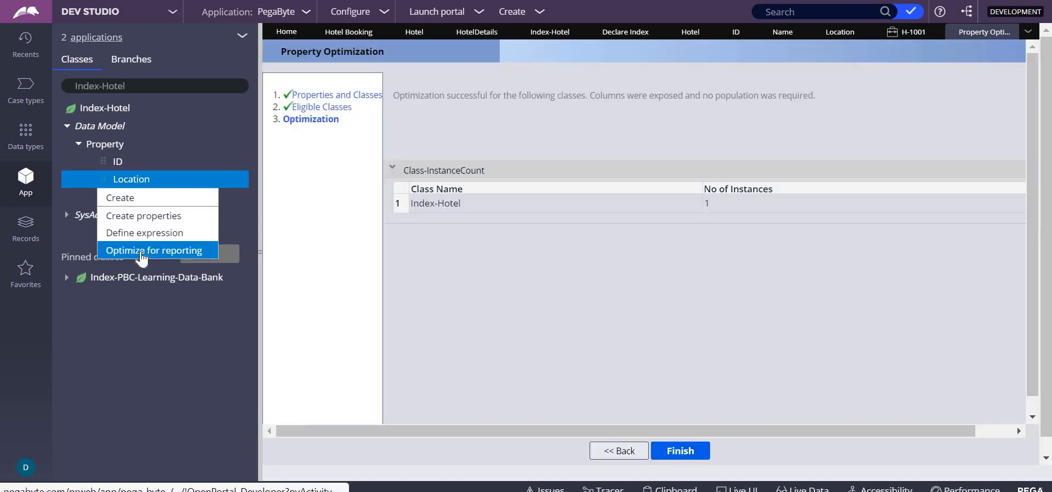
pyautogui.click(140, 252)
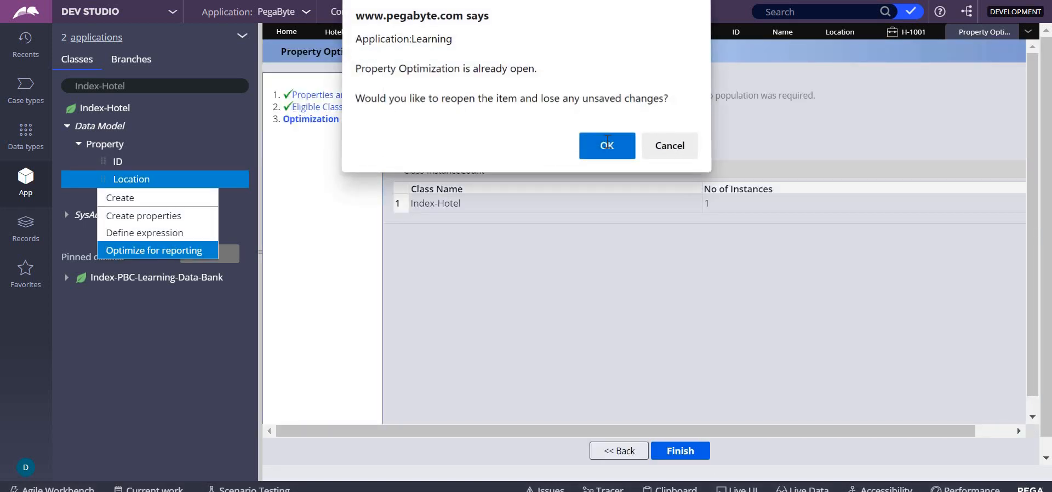
pyautogui.click(607, 148)
pyautogui.click(683, 455)
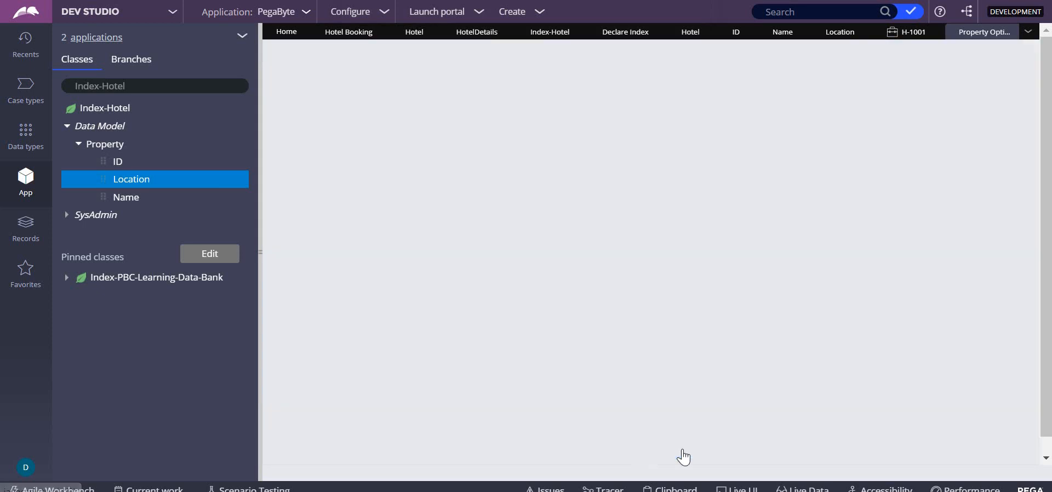
pyautogui.click(685, 454)
pyautogui.click(681, 454)
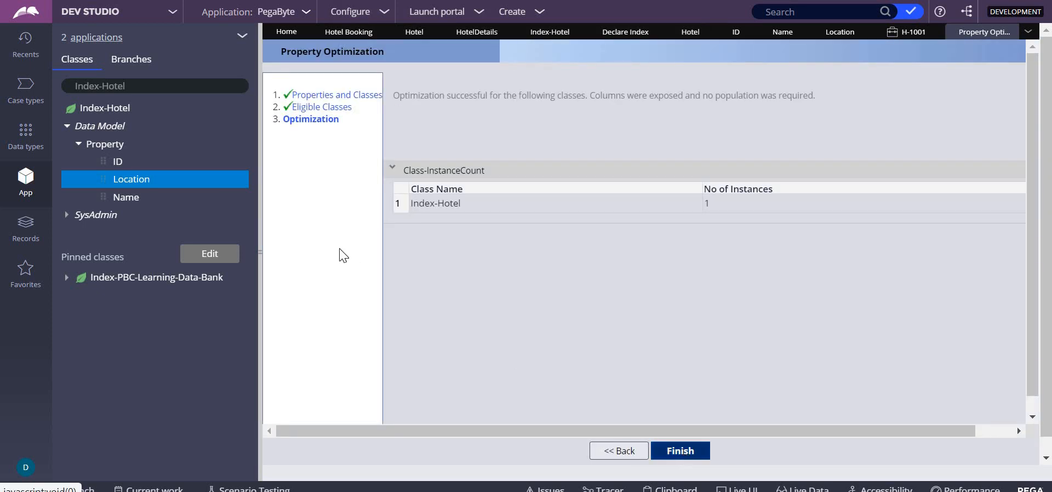
pyautogui.click(127, 164)
pyautogui.click(683, 453)
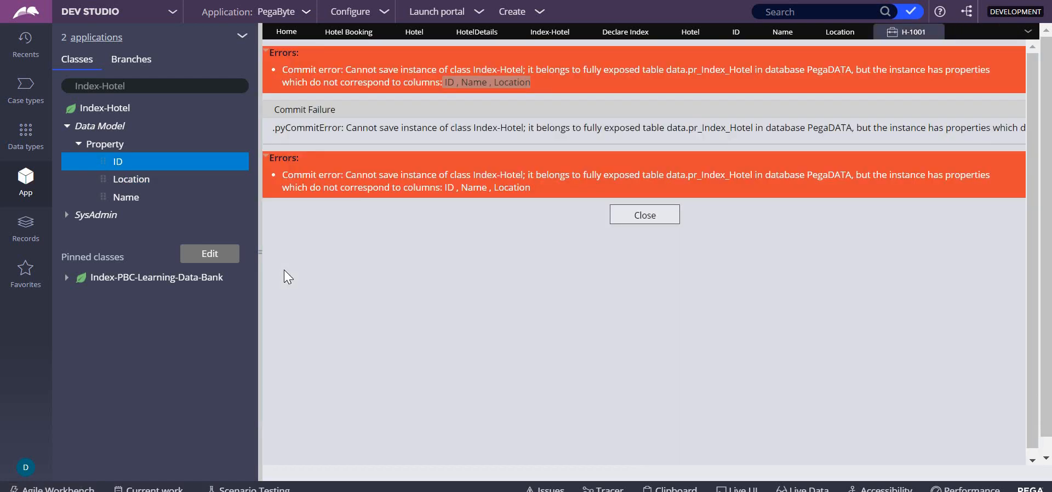
# Optimize the Name property of Index-Hotel for reporting, running the wizard through to its end
pyautogui.click(126, 198)
pyautogui.rightClick(126, 198)
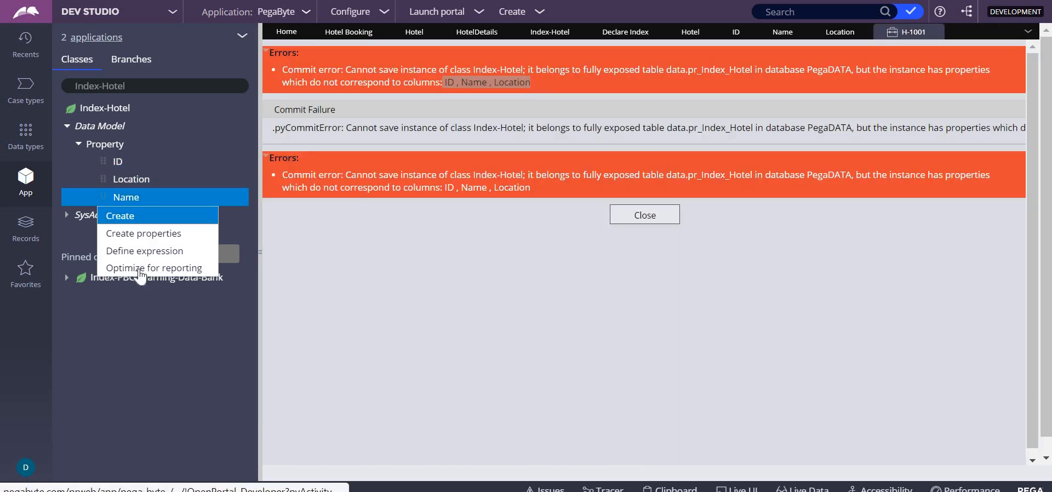
pyautogui.click(140, 269)
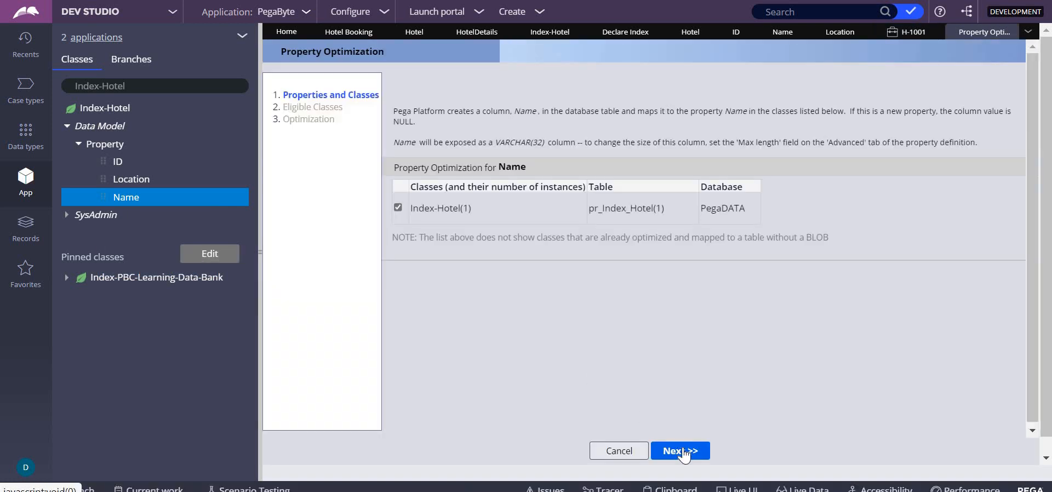
pyautogui.click(682, 453)
pyautogui.click(683, 454)
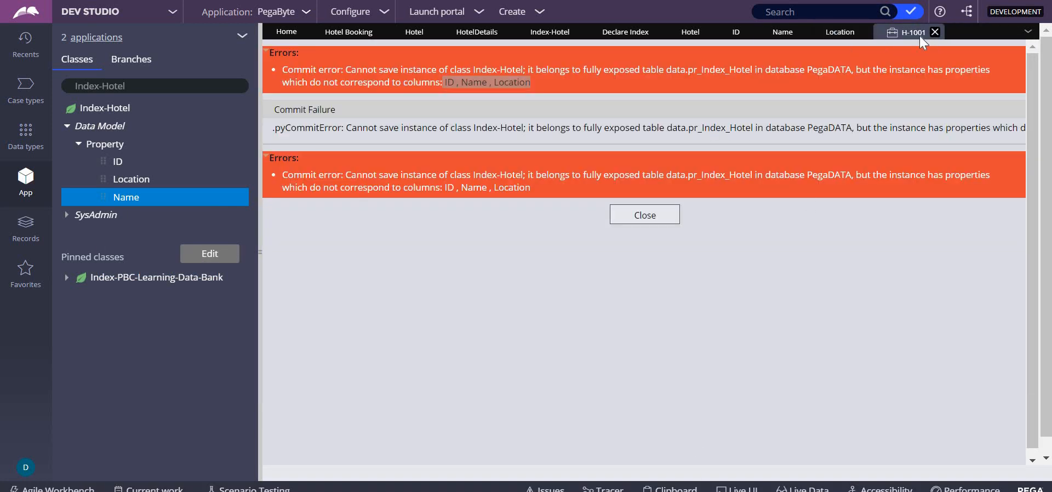
# Close case H-1001, create a new Hotel Booking case and fill its first hotel row with ID er, location gt and name fdfd
pyautogui.click(935, 32)
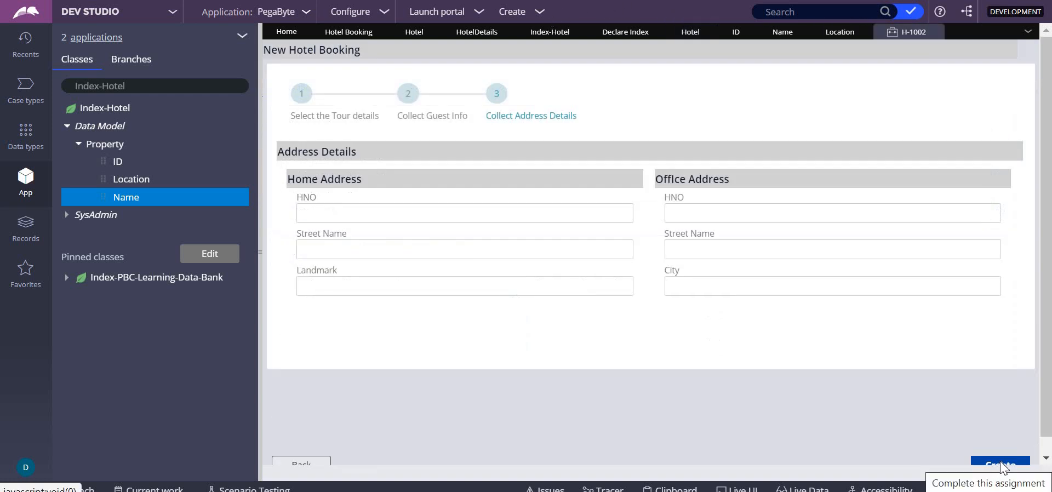
pyautogui.click(1000, 463)
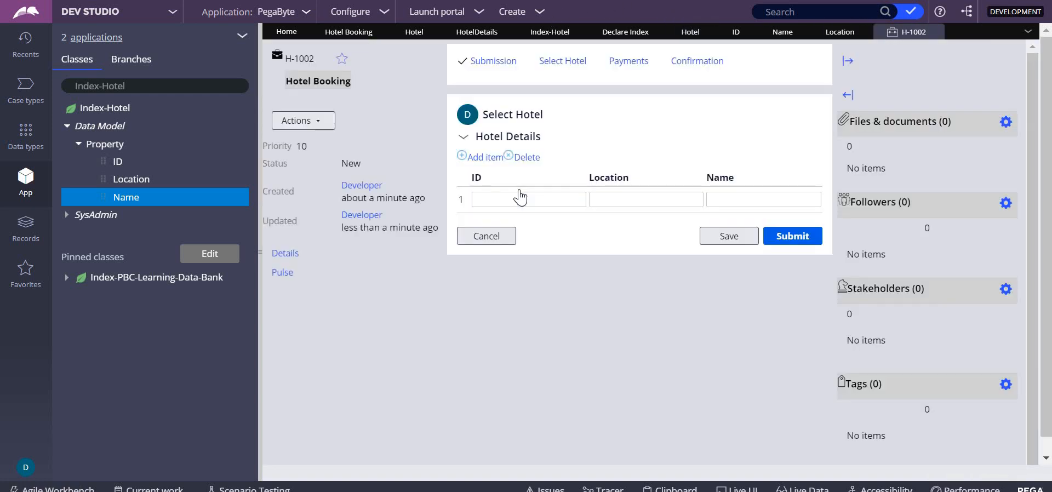
pyautogui.click(519, 199)
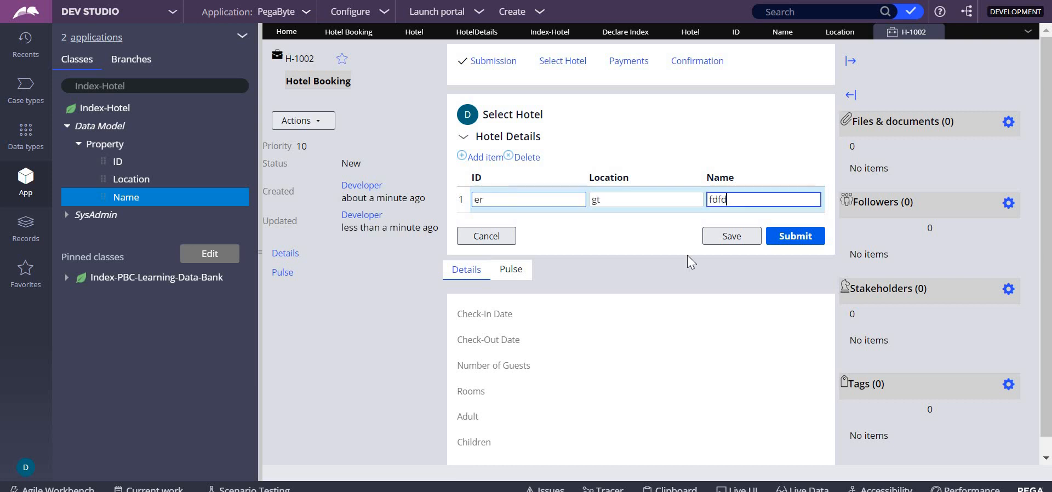
# Add a second hotel row with ID 123q, location hyd and name gggg, and submit the Select Hotel form
pyautogui.click(473, 169)
pyautogui.write('123q')
pyautogui.press('Tab')
pyautogui.write('hyd')
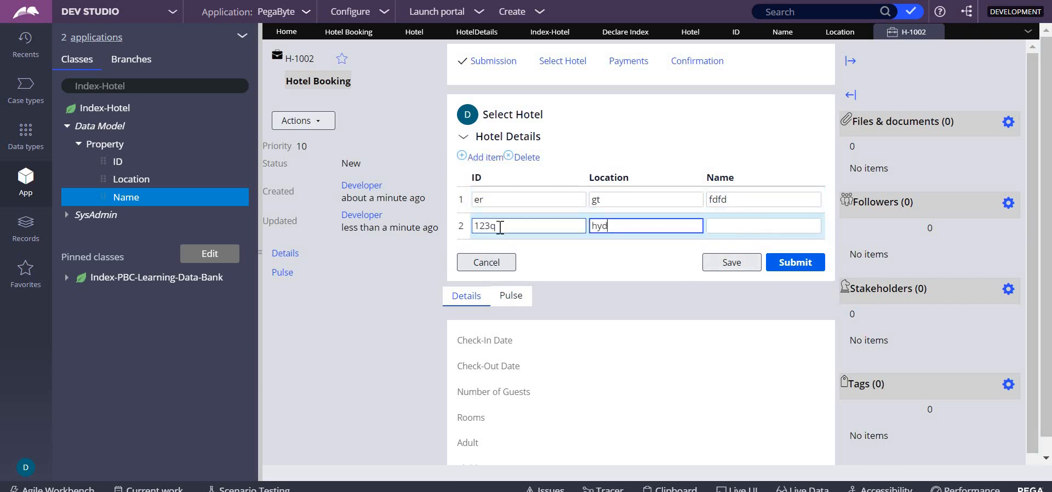
pyautogui.press('Tab')
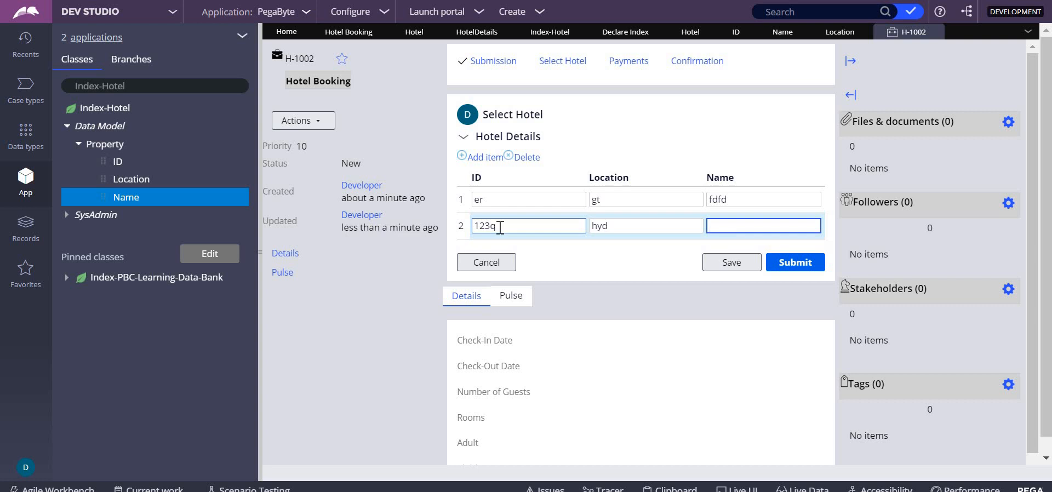
pyautogui.write('gggg')
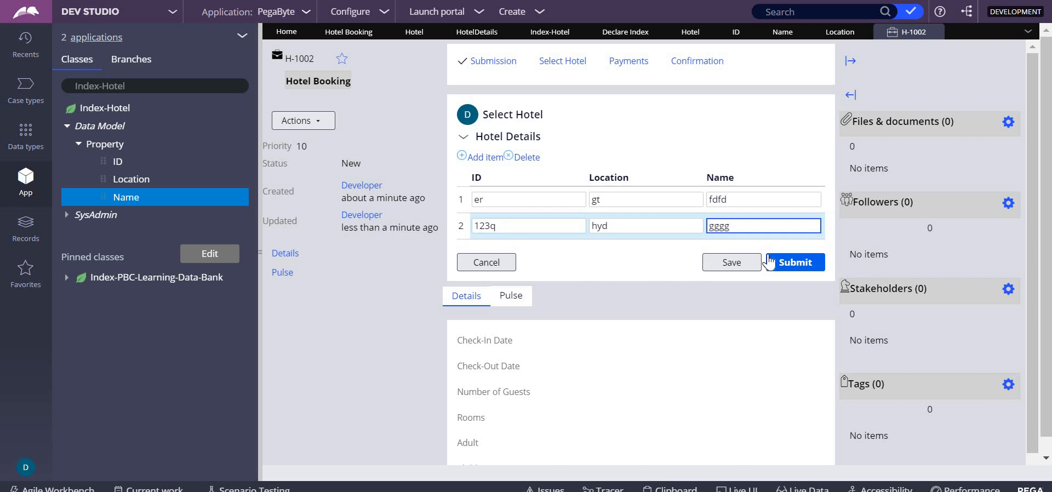
pyautogui.click(785, 262)
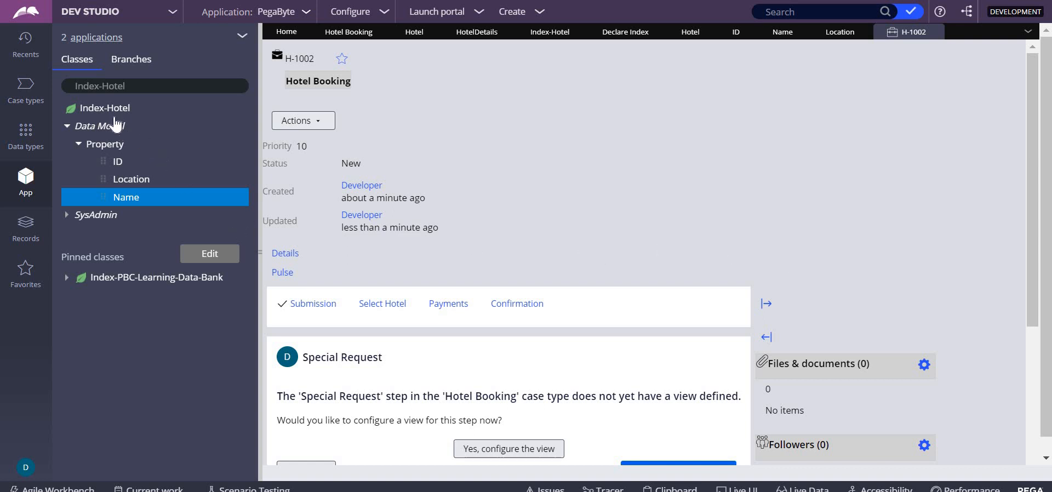
# List the Index-Hotel instances, open the H-1002 record with index count 5 and view its XML
pyautogui.click(114, 112)
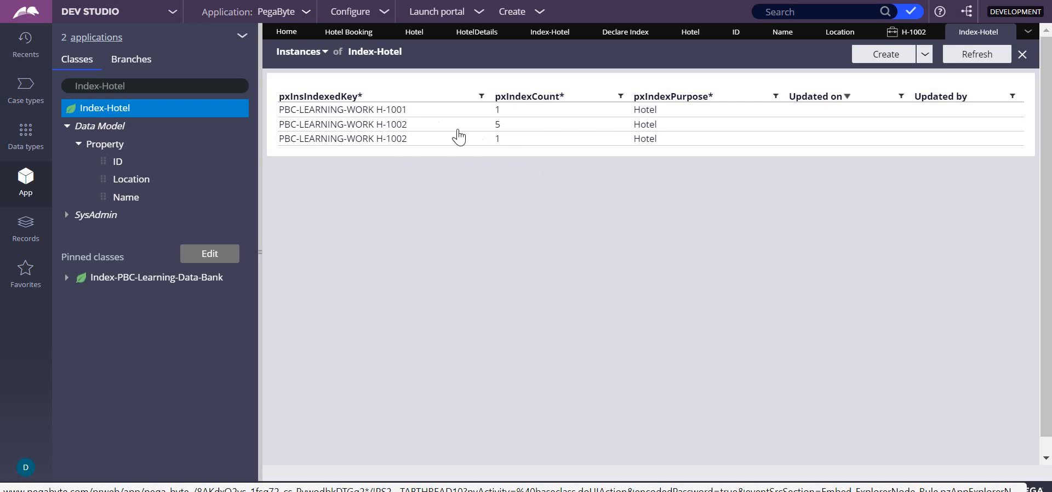
pyautogui.click(397, 125)
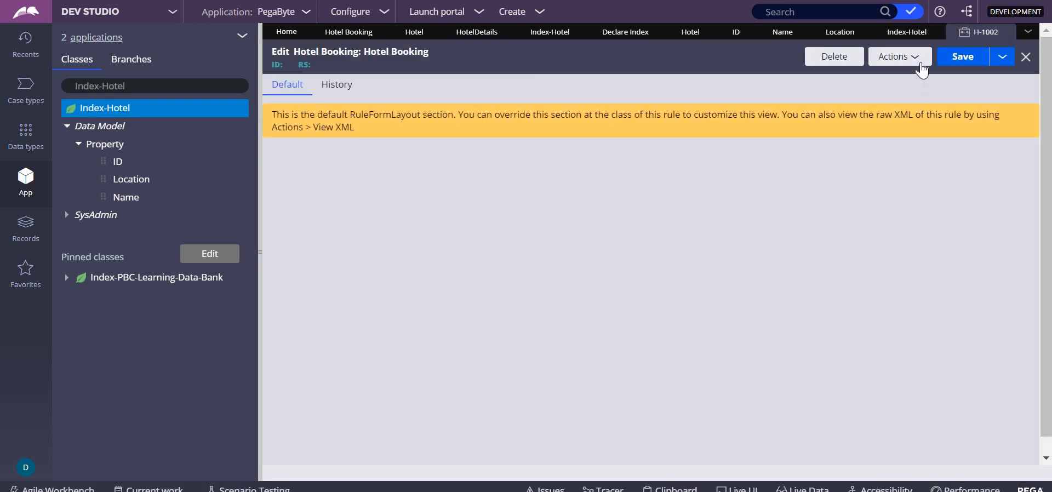
pyautogui.click(914, 59)
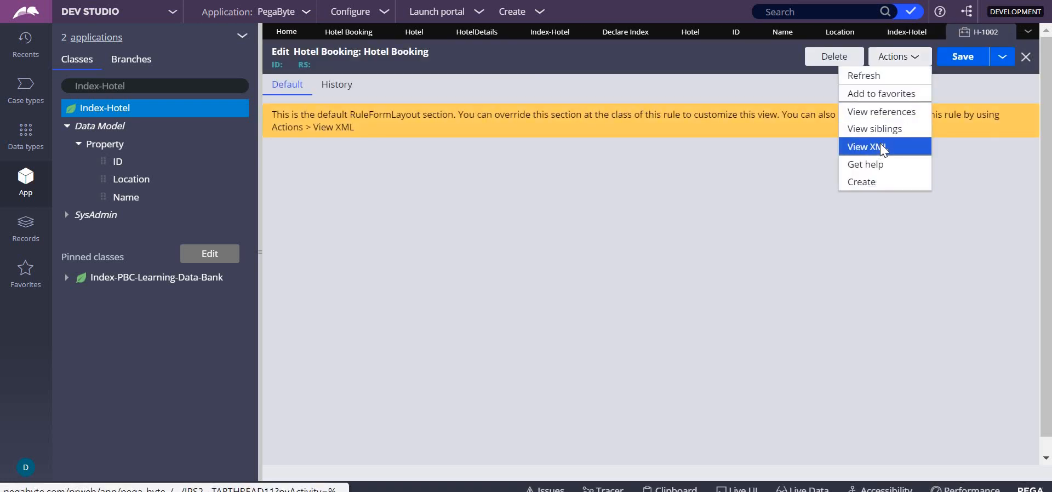
pyautogui.click(880, 147)
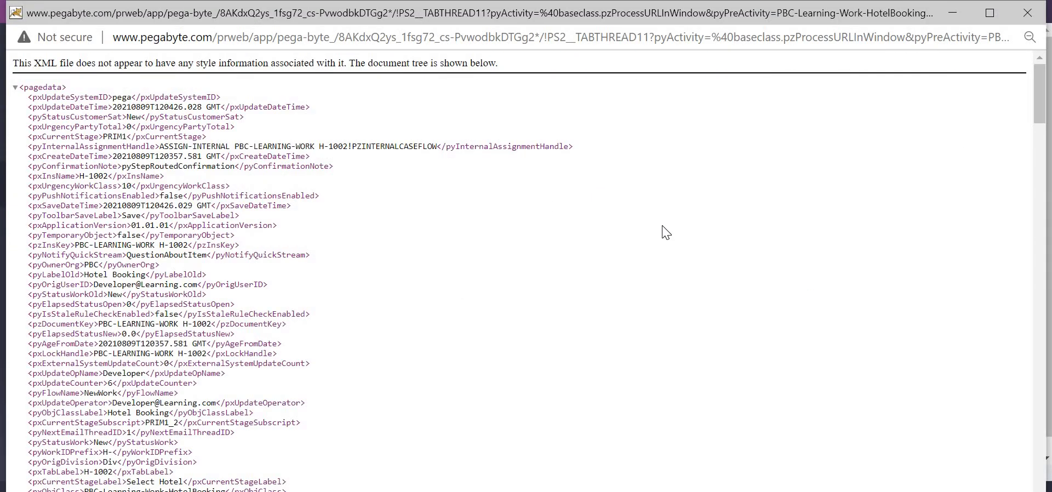
# Search the XML for "hotel", examine the HotelDetails rows and their pzIndexes entries, and close the XML window
pyautogui.hotkey('ctrl', 'f')
pyautogui.write('hotel')
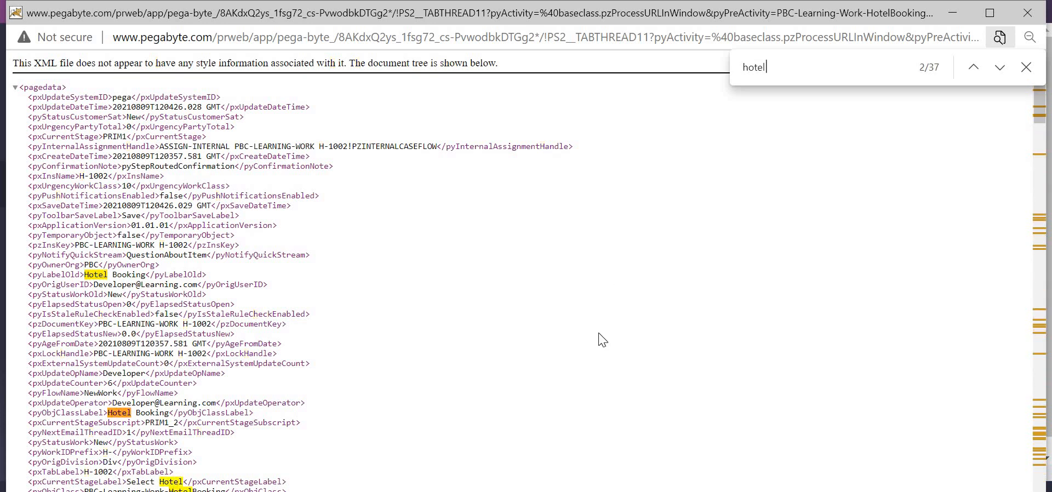
pyautogui.press('Return')
pyautogui.press('Return')
pyautogui.press('Return')
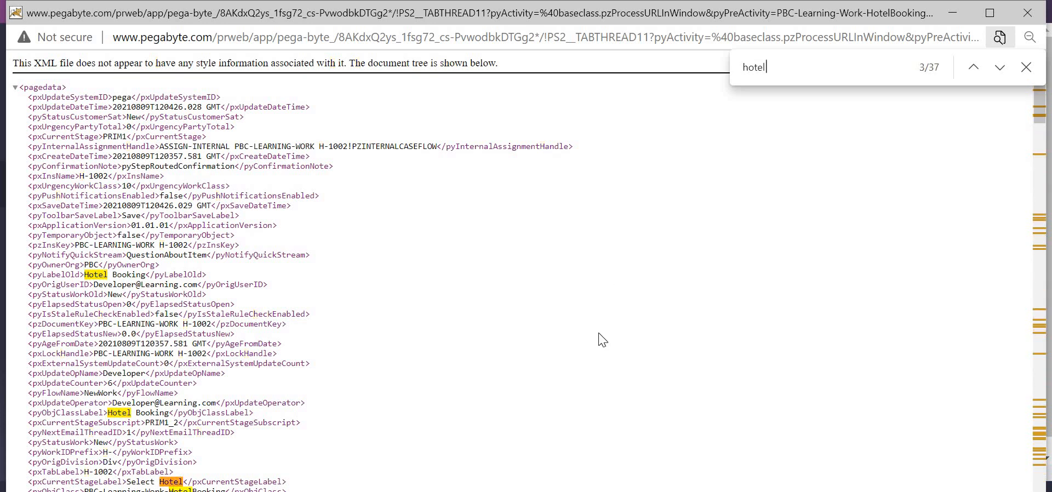
pyautogui.press('Return')
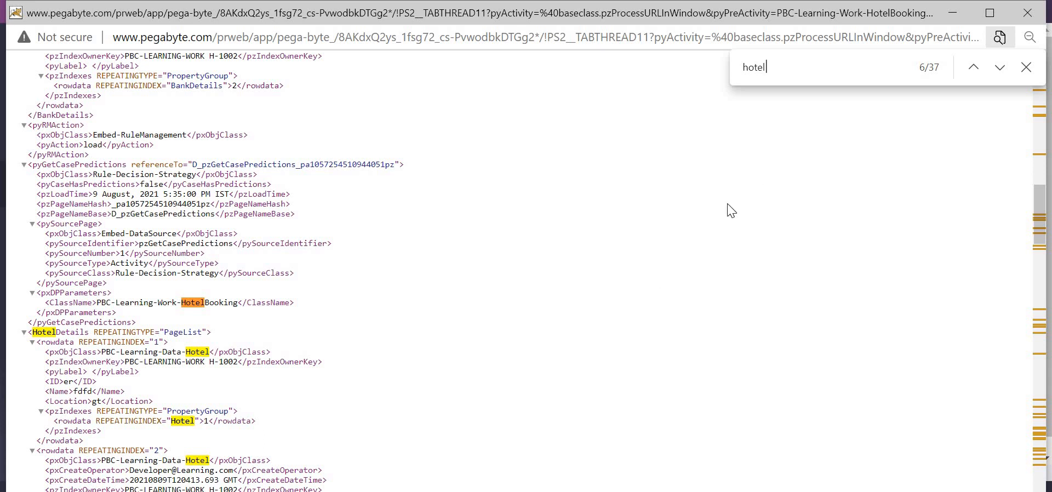
pyautogui.press('Return')
pyautogui.press('Return')
pyautogui.press('Return')
pyautogui.press('Return')
pyautogui.press('Return')
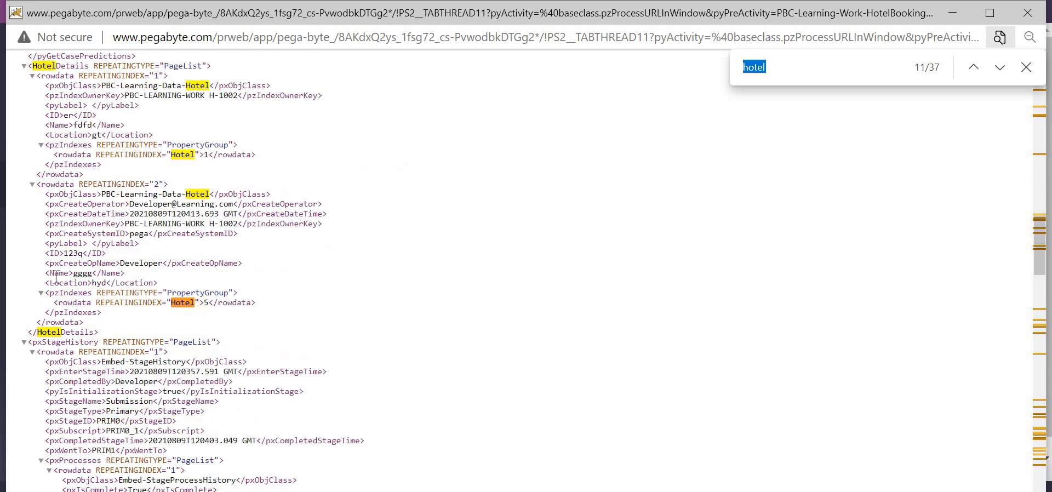
pyautogui.click(1028, 12)
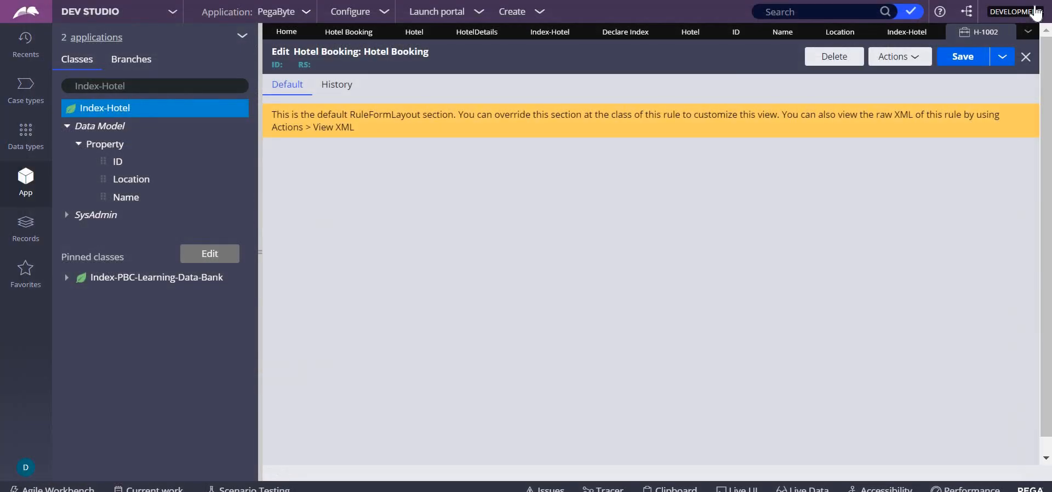